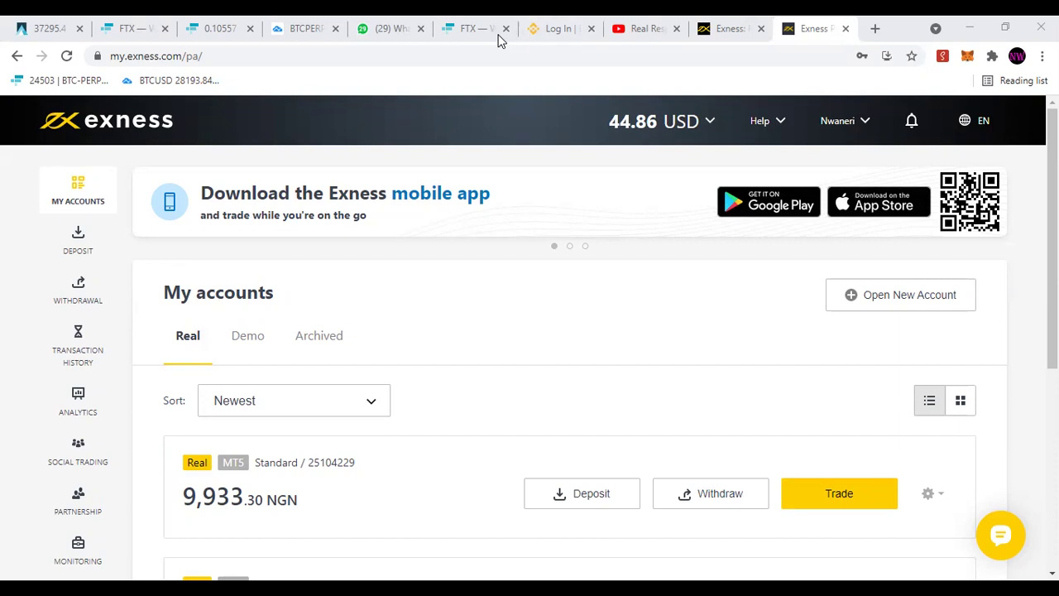
- Open the Exness WebTerminal at my.exness.com/webtrading and block its notification request
left_click(215, 55)
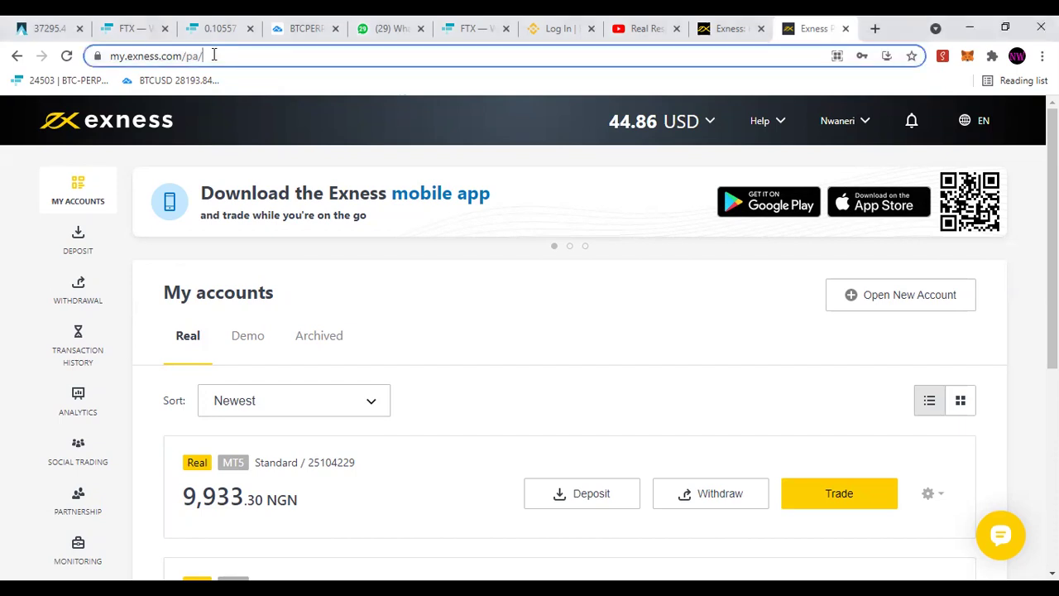
type("p")
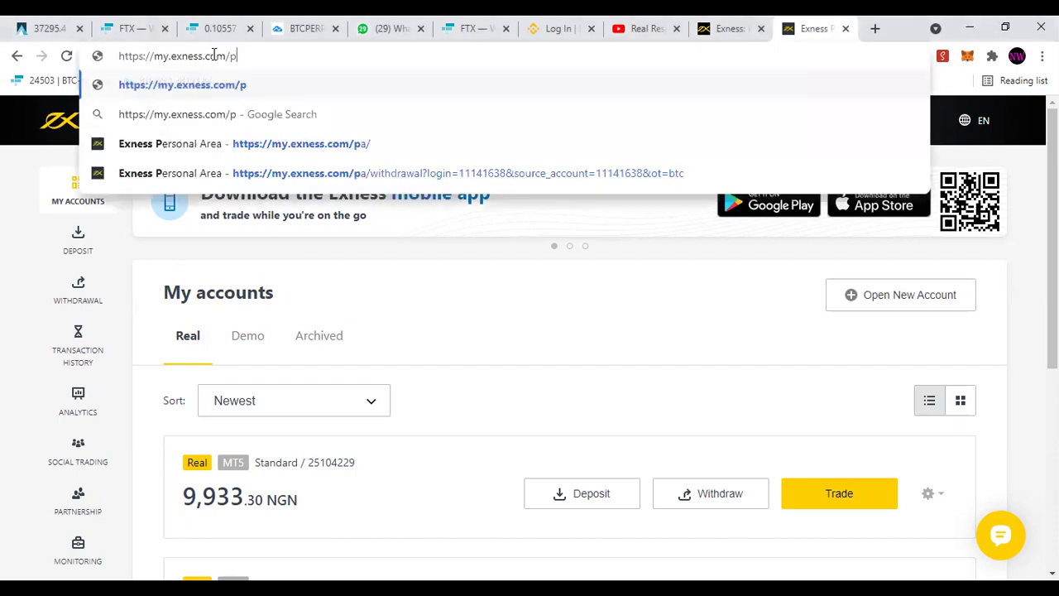
key("BackSpace")
type("web")
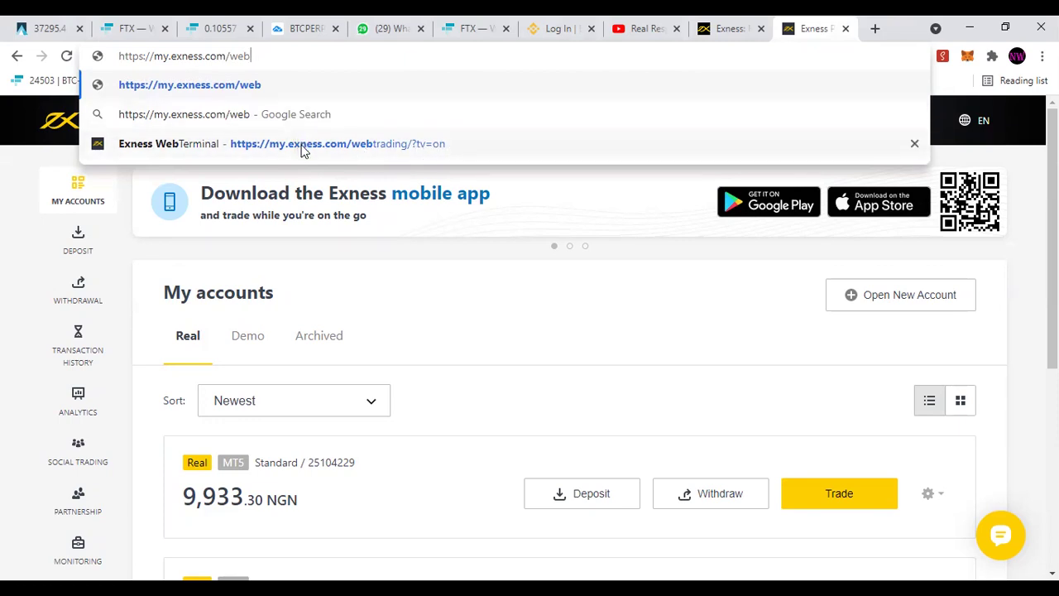
left_click(220, 149)
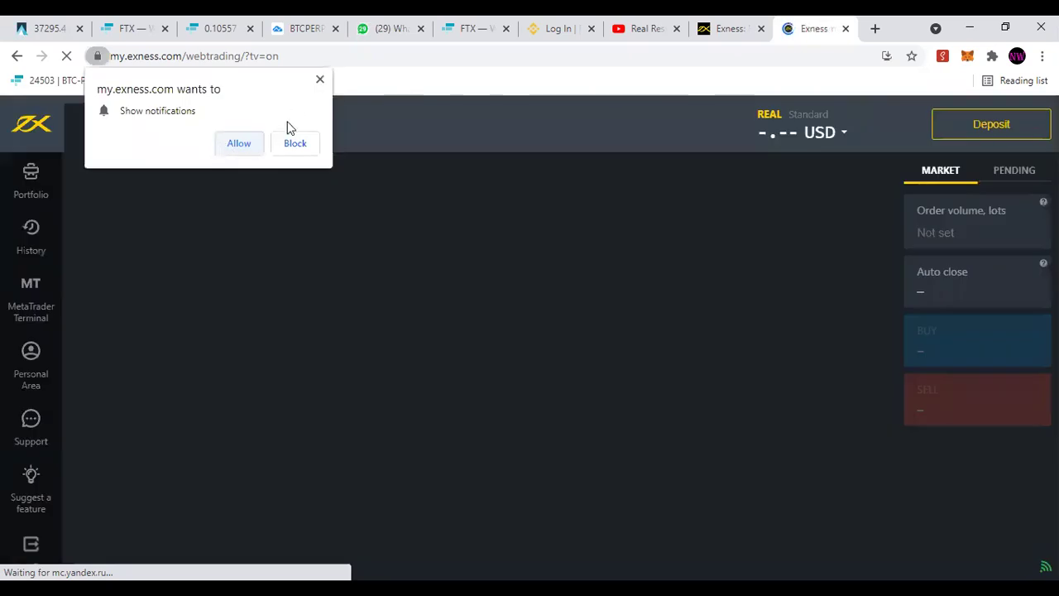
left_click(294, 143)
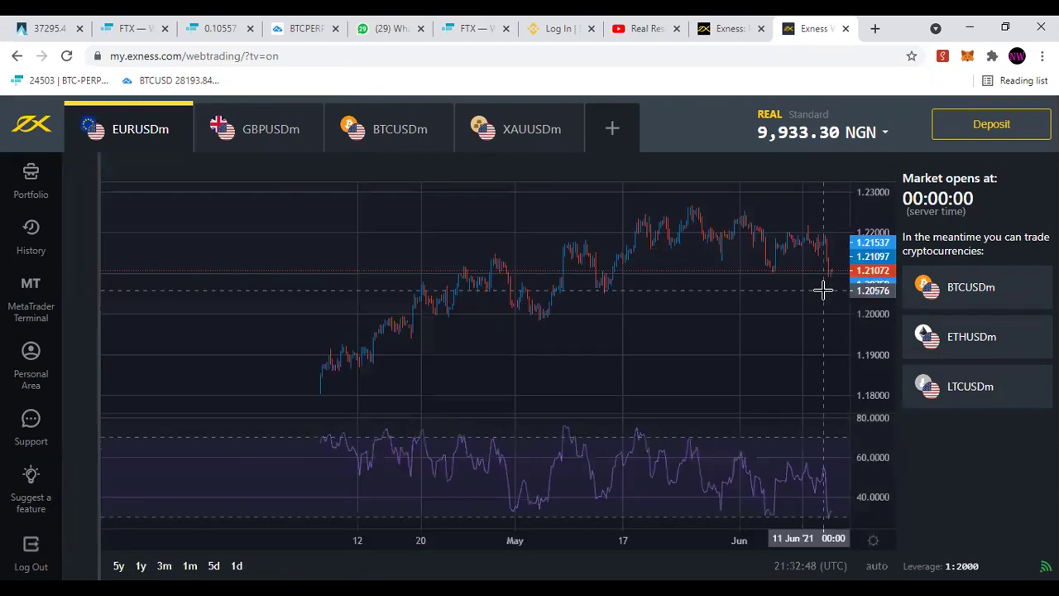
- Examine the recent price movement on the EURUSDm, BTCUSDm and XAUUSDm charts
left_click_drag(739, 333, 682, 332)
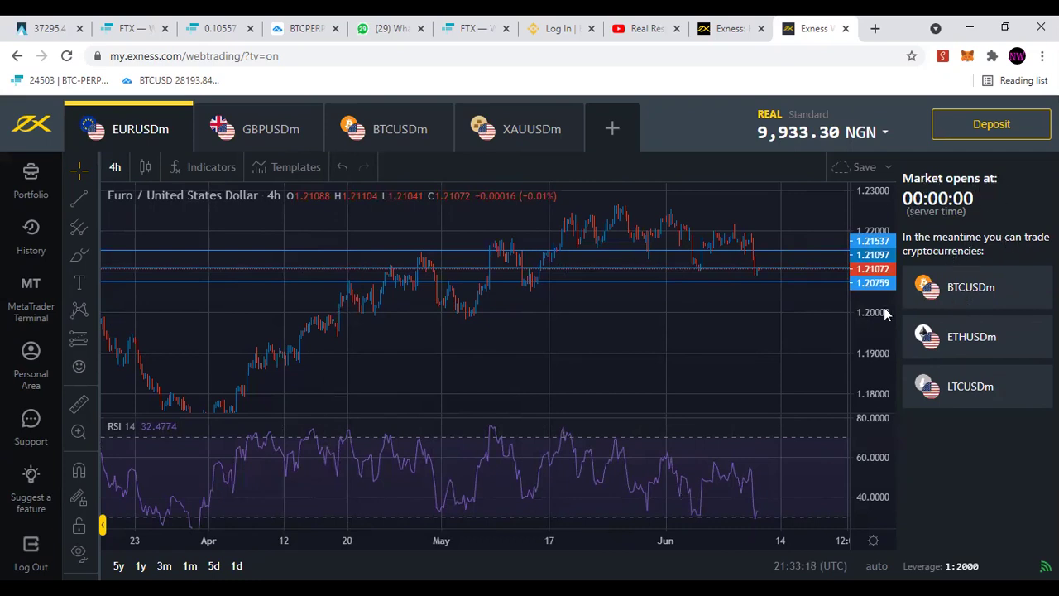
left_click(398, 133)
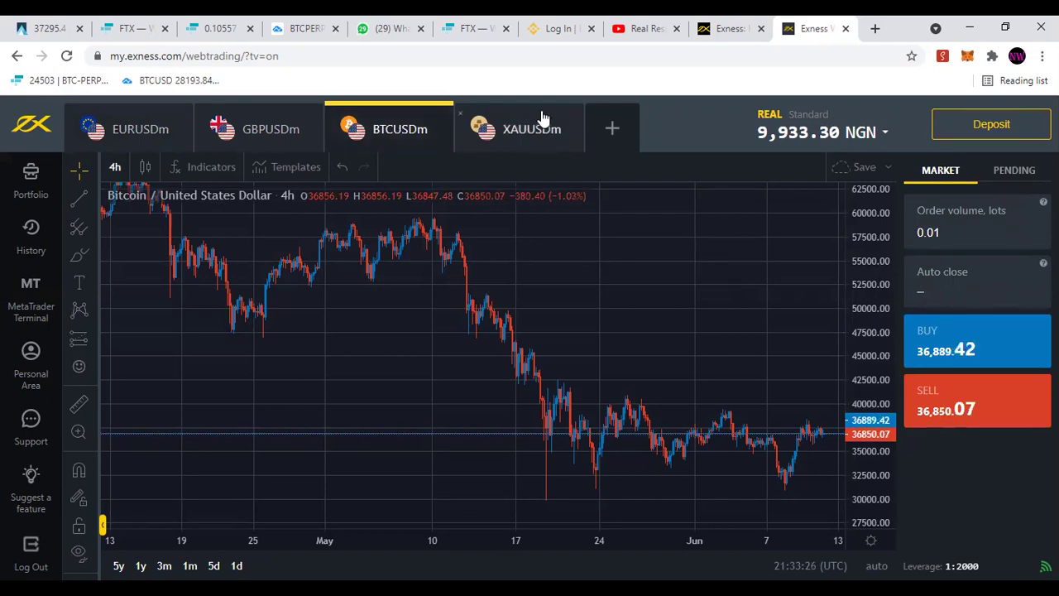
left_click(524, 137)
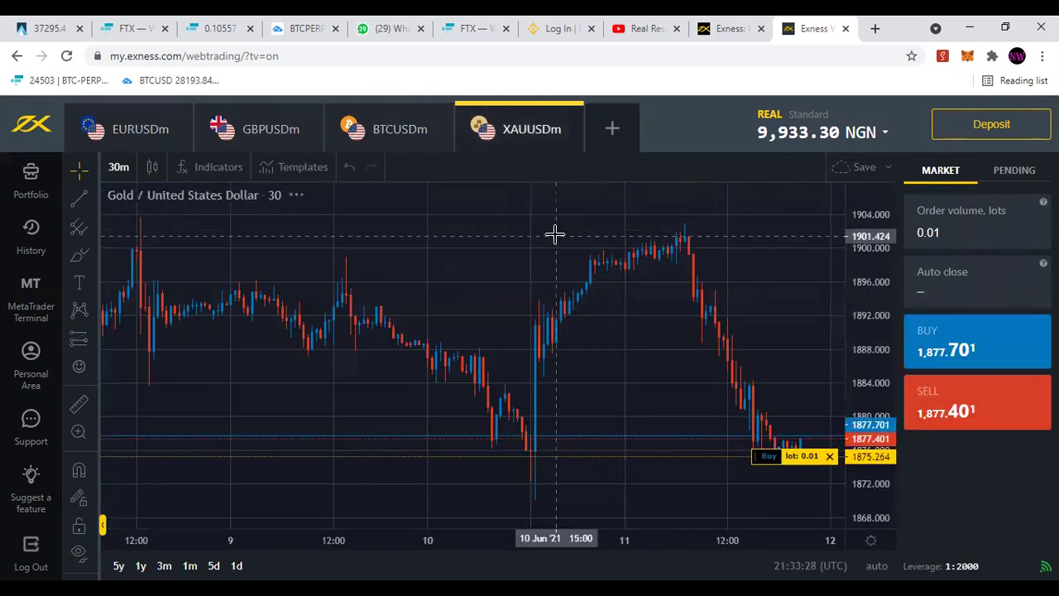
left_click_drag(699, 390, 568, 381)
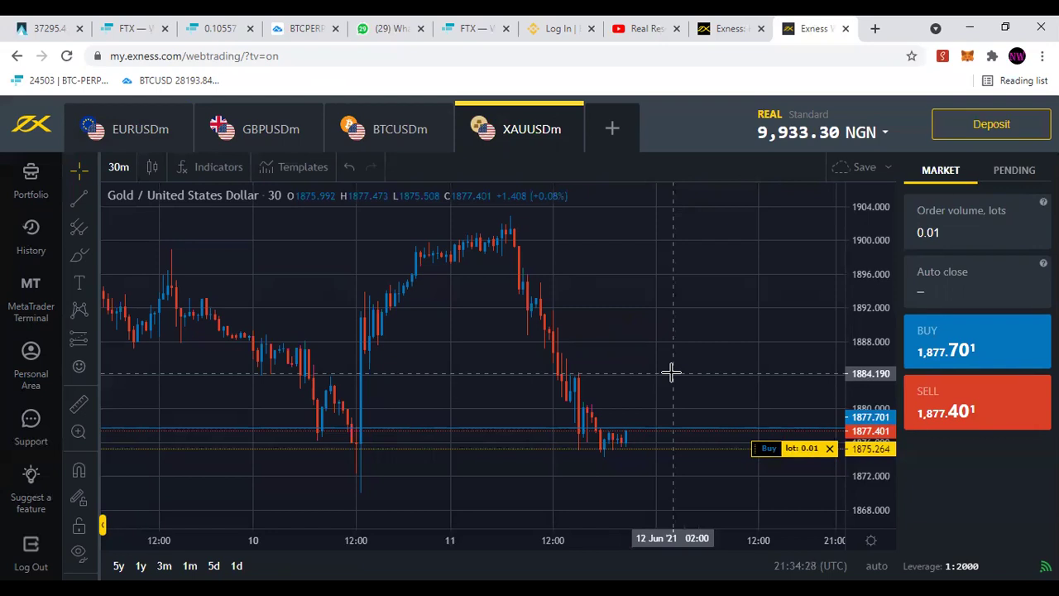
- Show the BTCUSDm chart in the 30-minute timeframe, with the price and time scales stretched around the latest candles
left_click(385, 132)
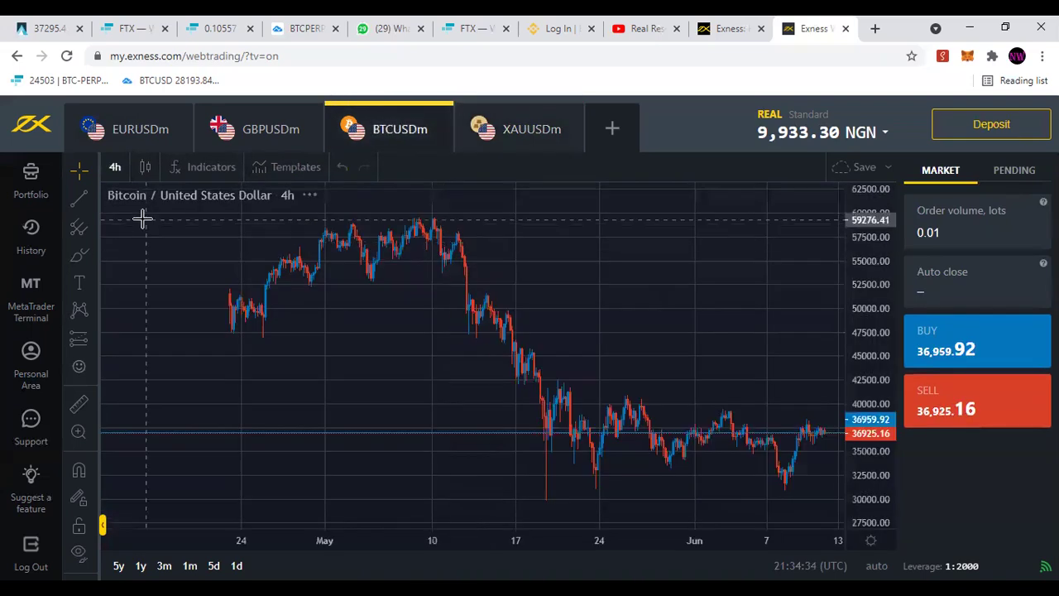
left_click(116, 166)
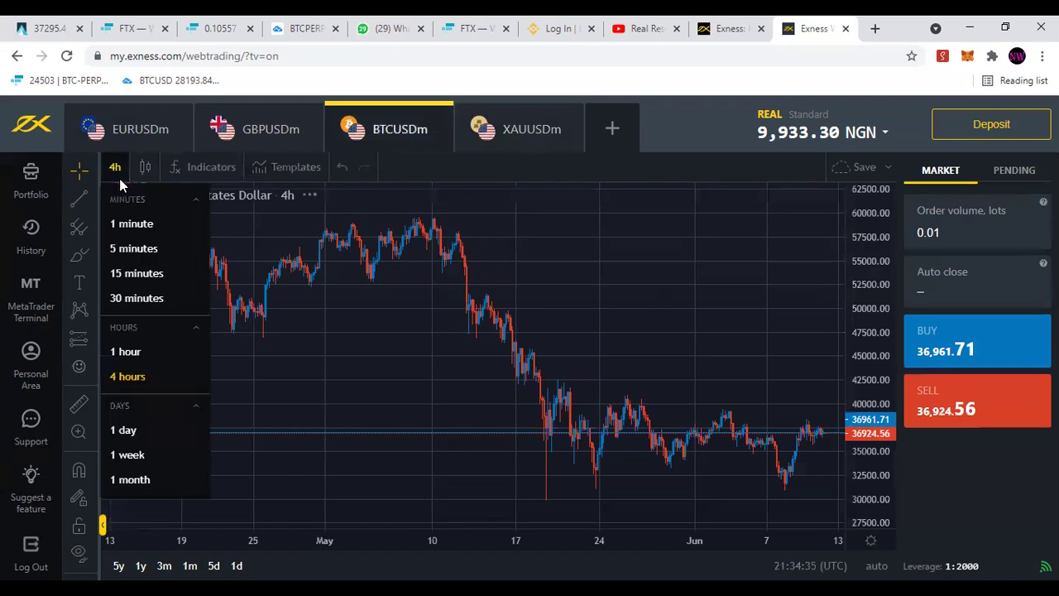
left_click(141, 298)
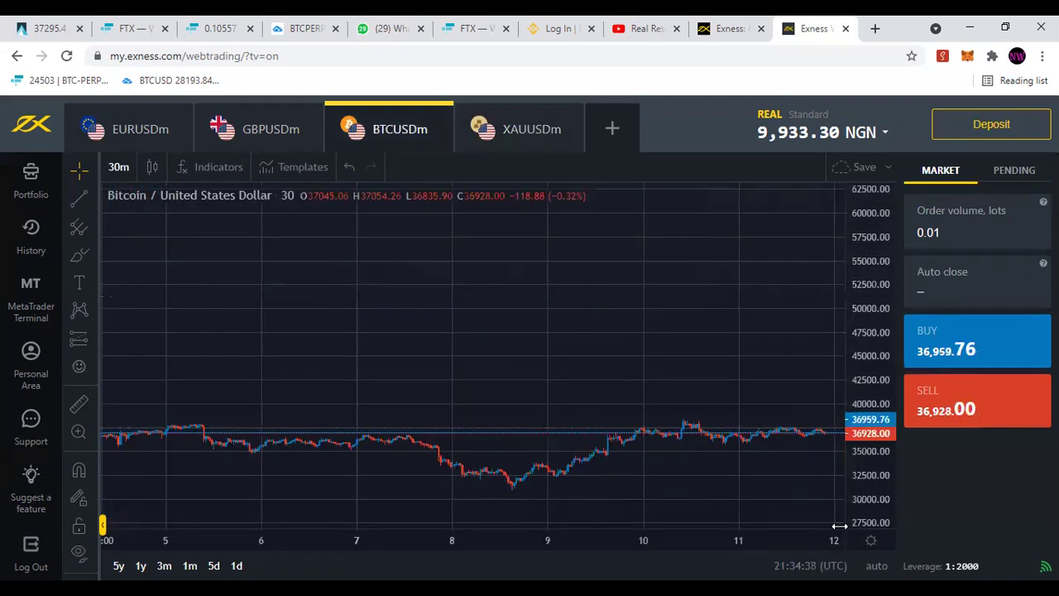
left_click_drag(853, 520, 653, 307)
left_click_drag(874, 464, 847, 373)
left_click_drag(724, 350, 756, 313)
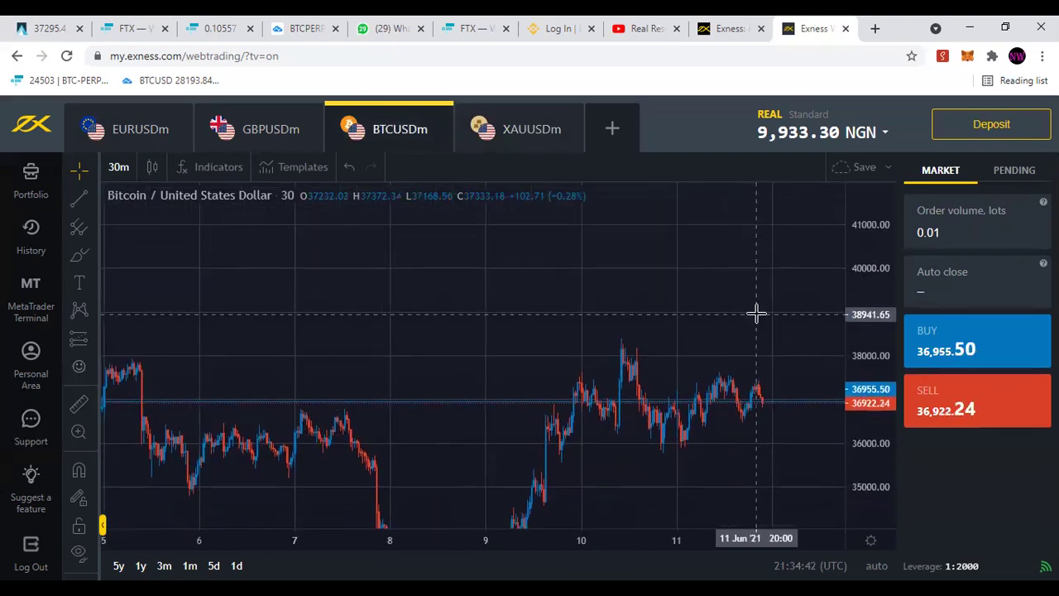
left_click_drag(735, 541, 551, 411)
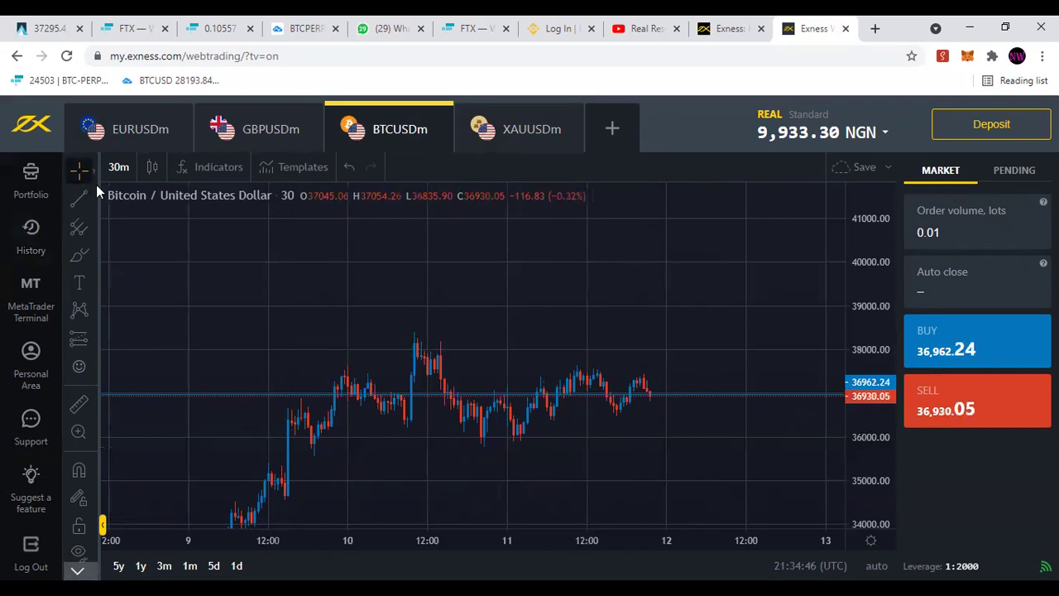
- Draw a rectangle over the latest BTCUSDm range, from about 37486 to 36474, between 11 Jun 07:30 and 12 Jun 06:00
left_click(94, 256)
left_click(153, 354)
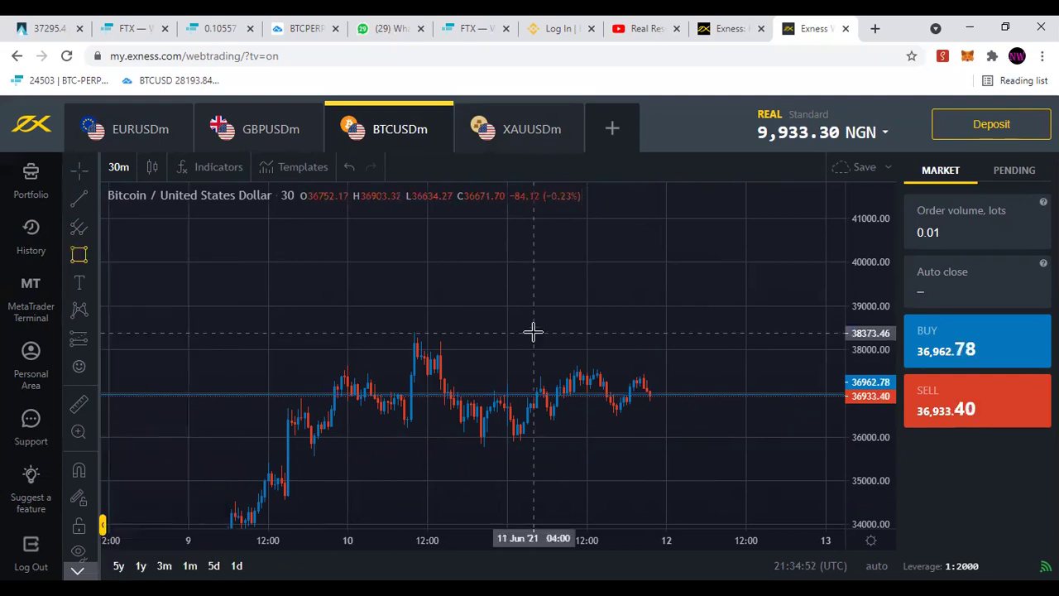
left_click(557, 373)
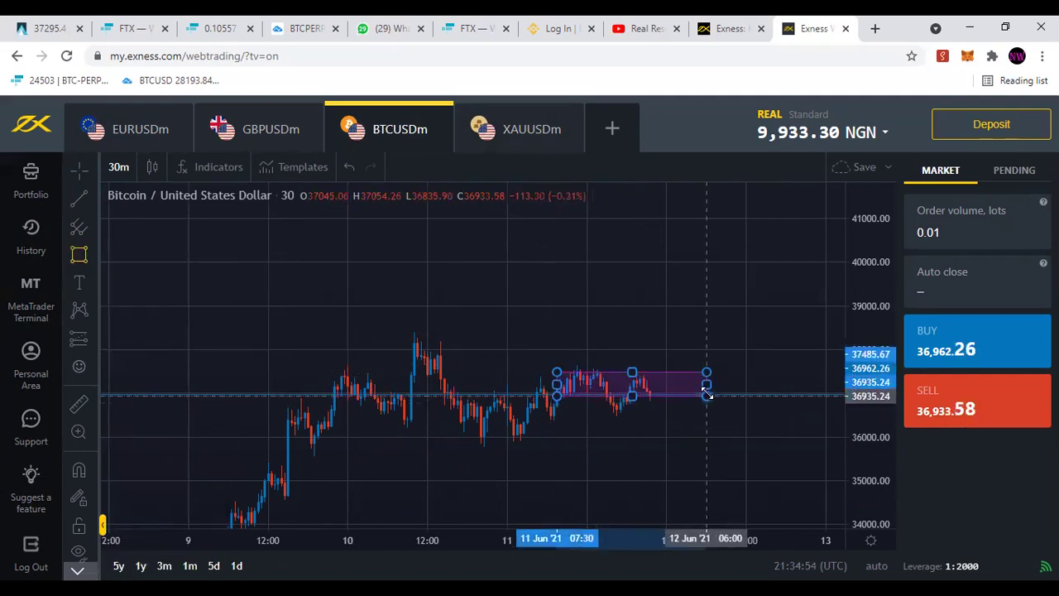
left_click(706, 415)
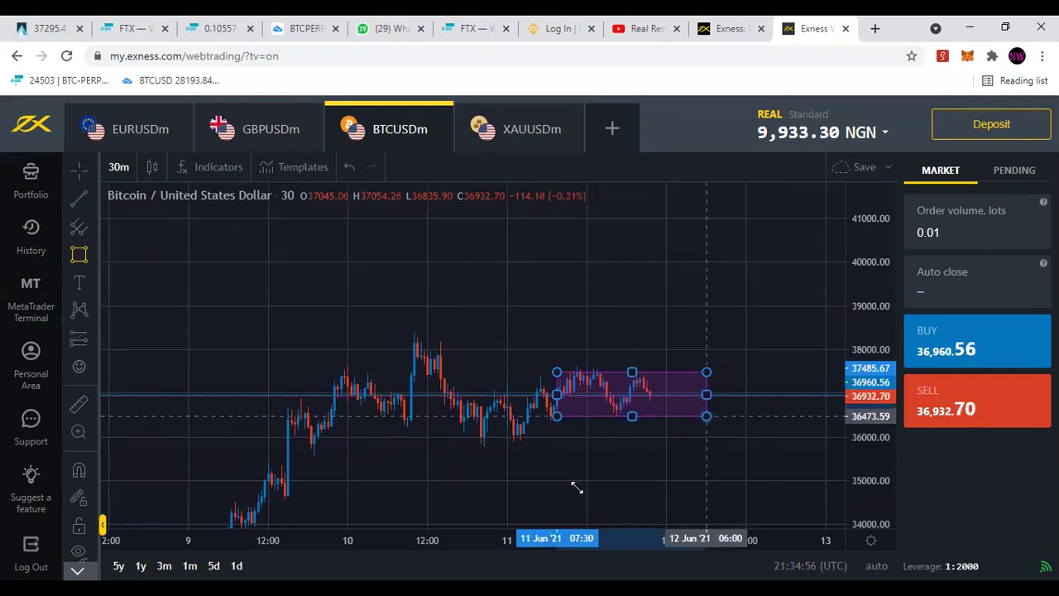
left_click(459, 492)
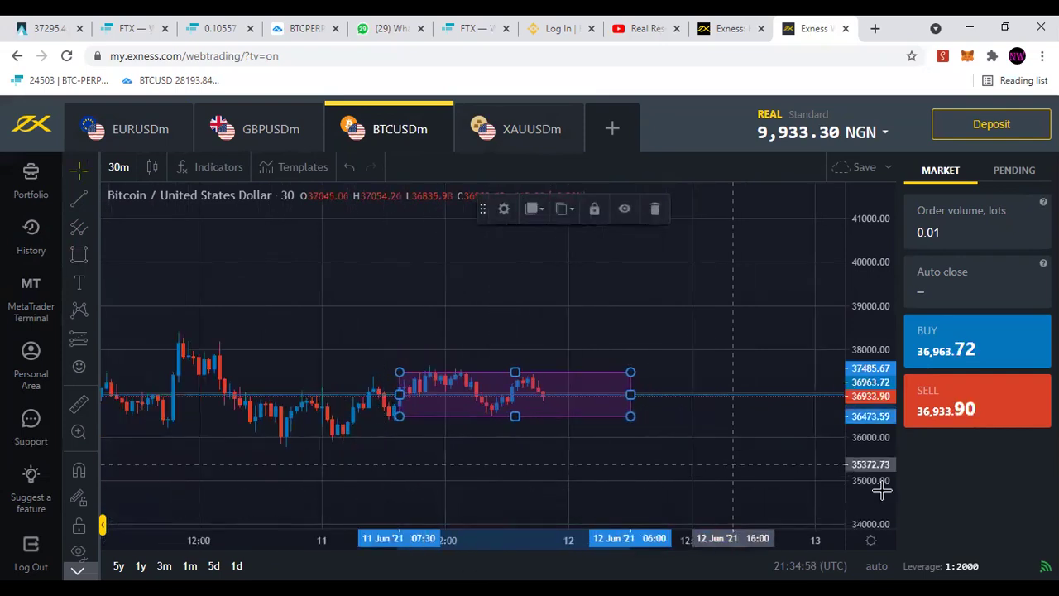
left_click(689, 369)
left_click_drag(689, 369, 728, 367)
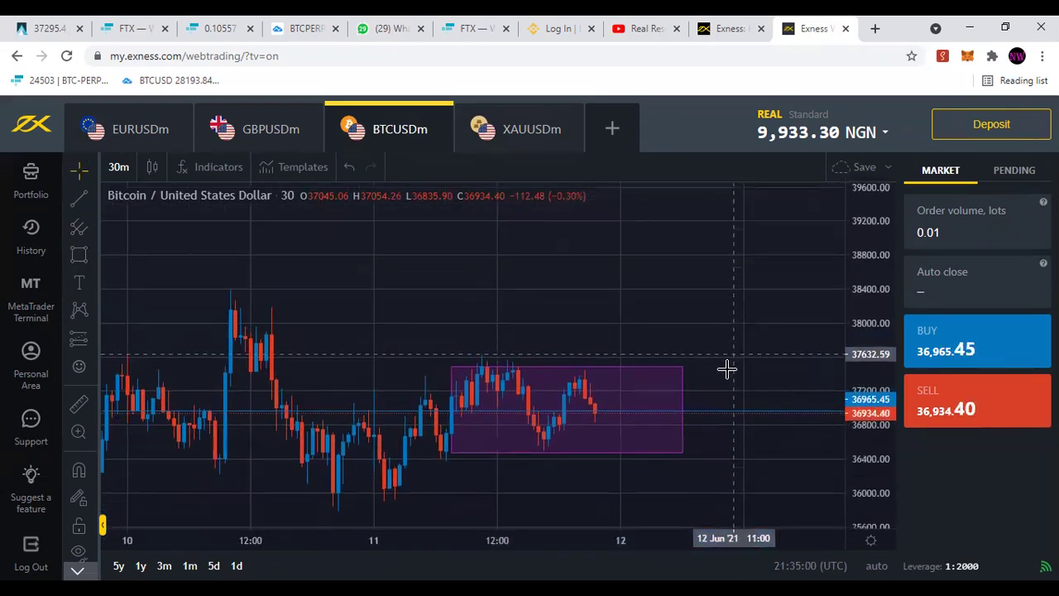
- Place a horizontal line at about 37587, just above the rectangle, and check its exact price coordinate
left_click(90, 202)
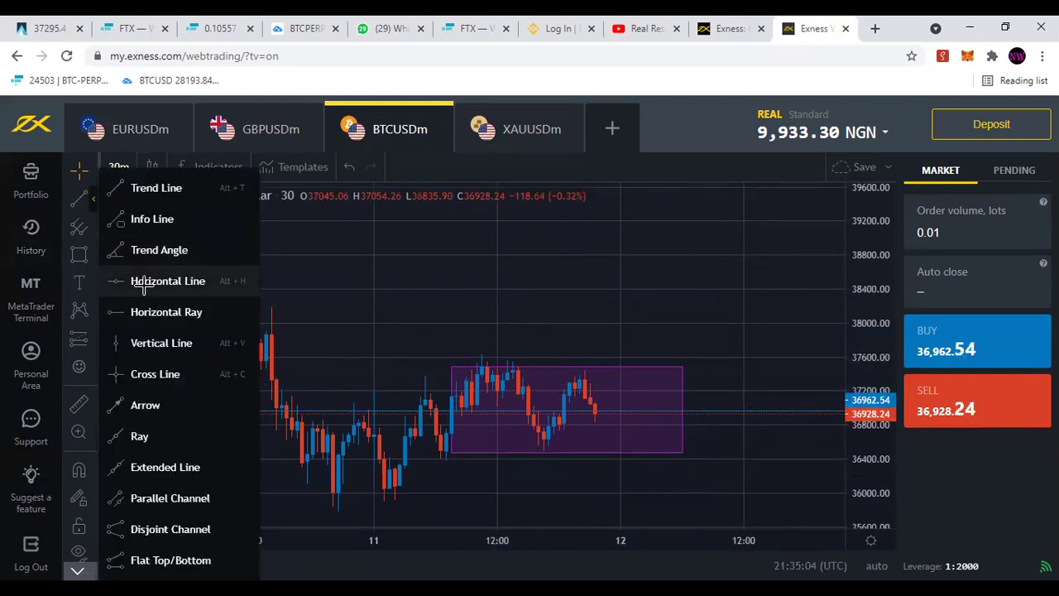
left_click(159, 281)
left_click(432, 356)
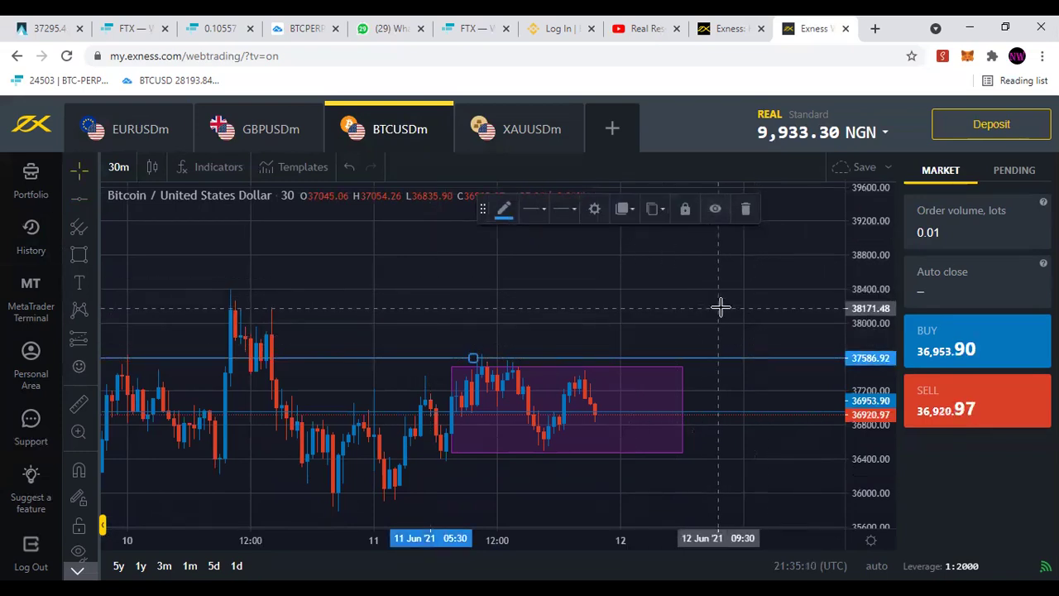
double_click(558, 287)
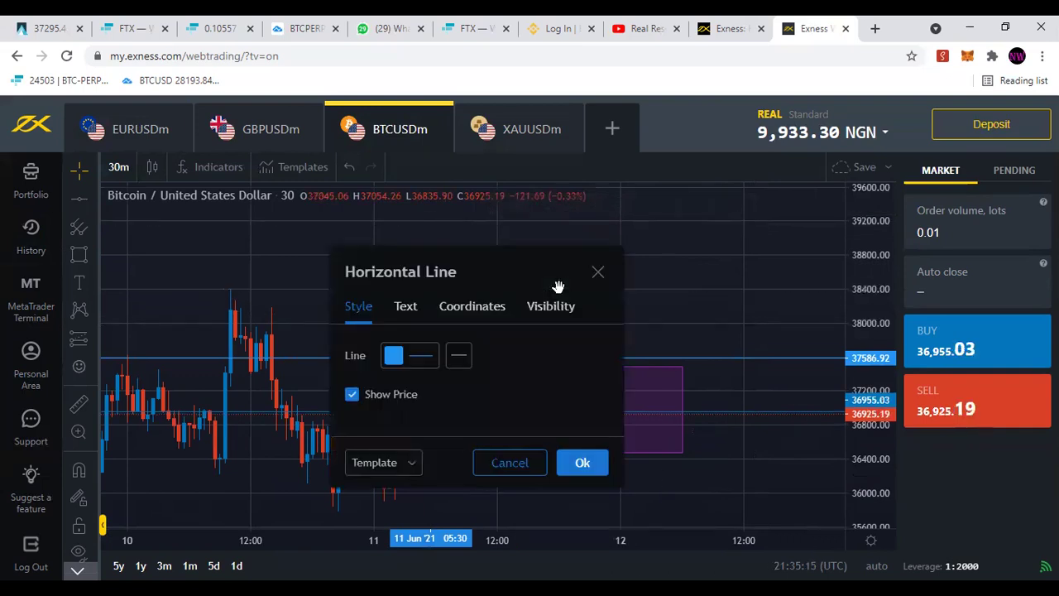
left_click(460, 306)
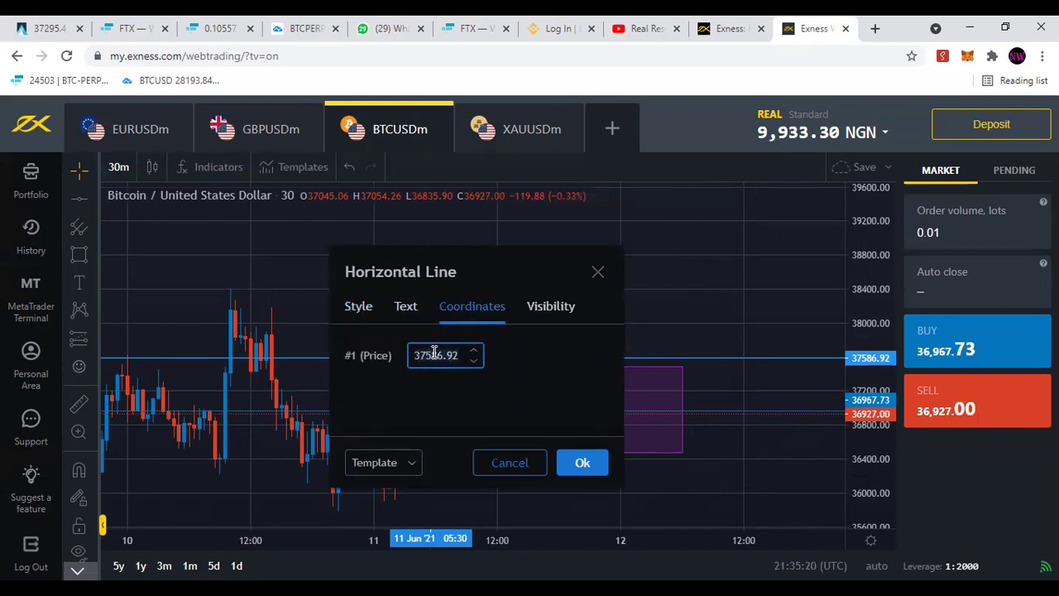
left_click(566, 471)
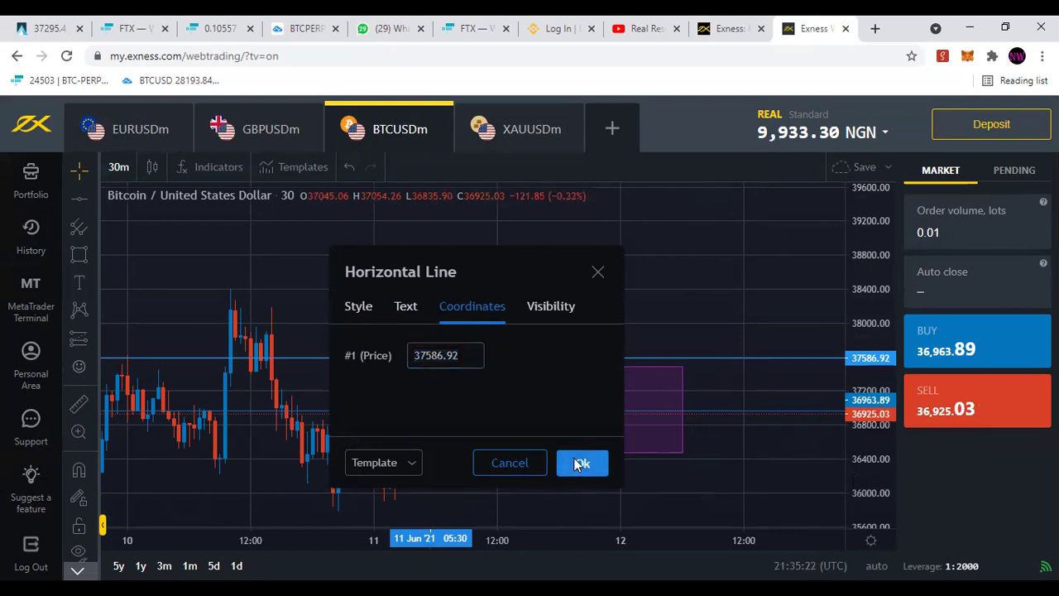
left_click(808, 263)
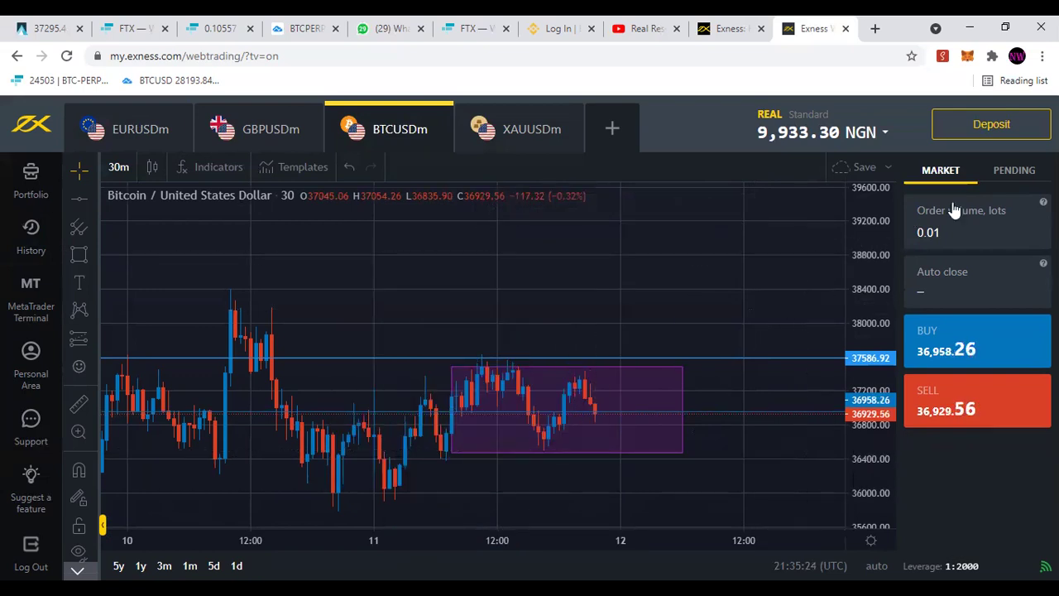
- Place a pending BTCUSDm buy order of 0.01 lots at 37586.92, and delete that order from the chart
left_click(1012, 170)
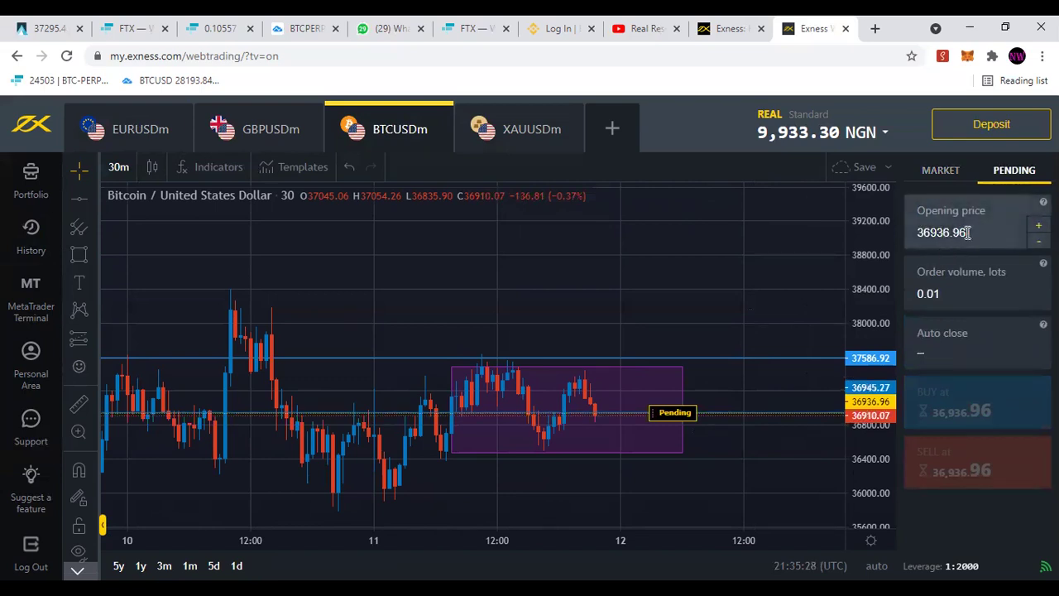
left_click_drag(958, 235, 920, 244)
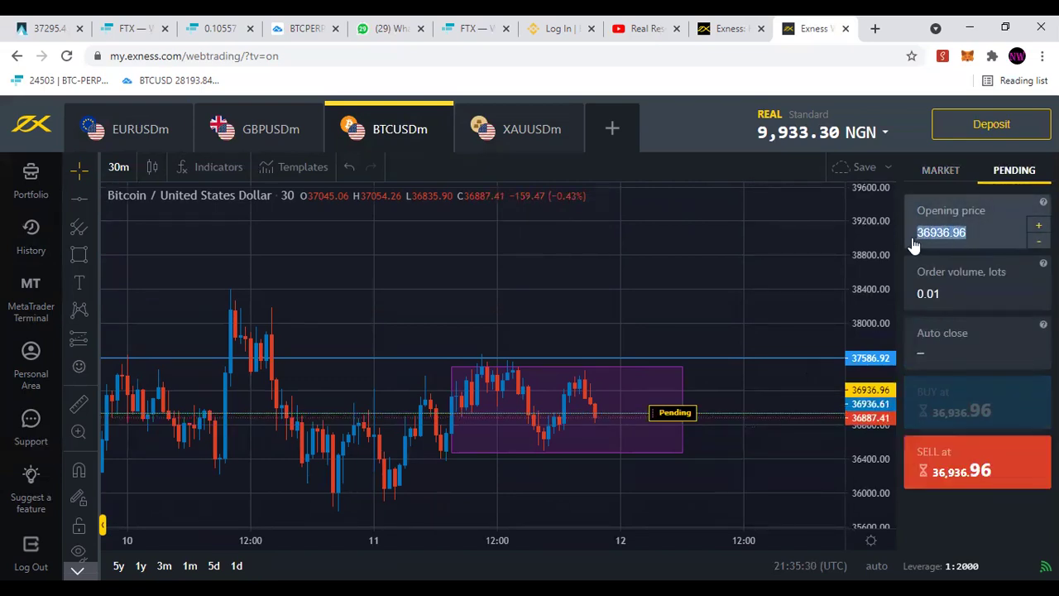
key("BackSpace")
type("37586.92")
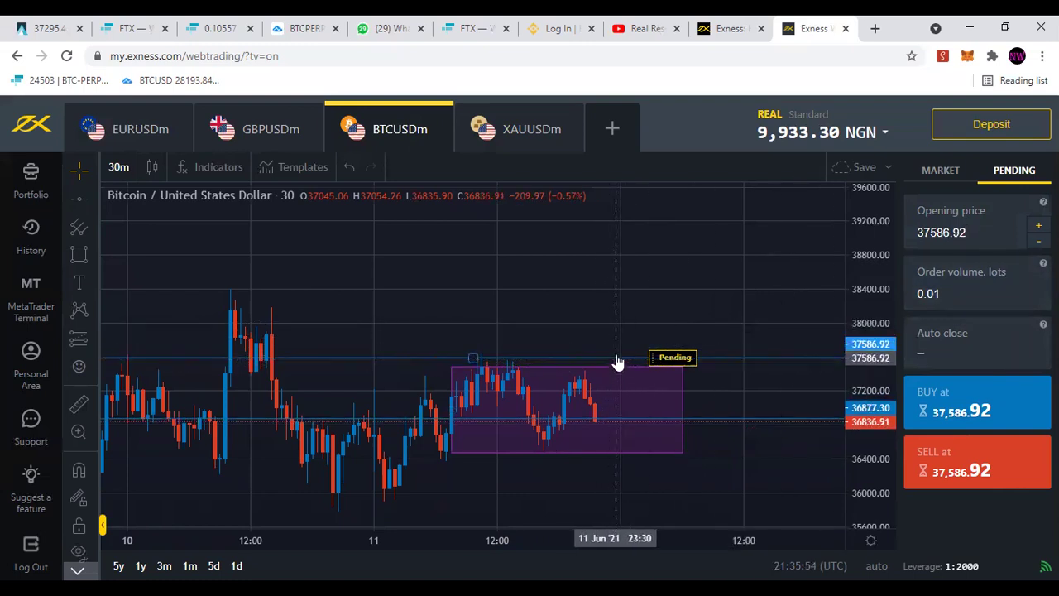
left_click(964, 410)
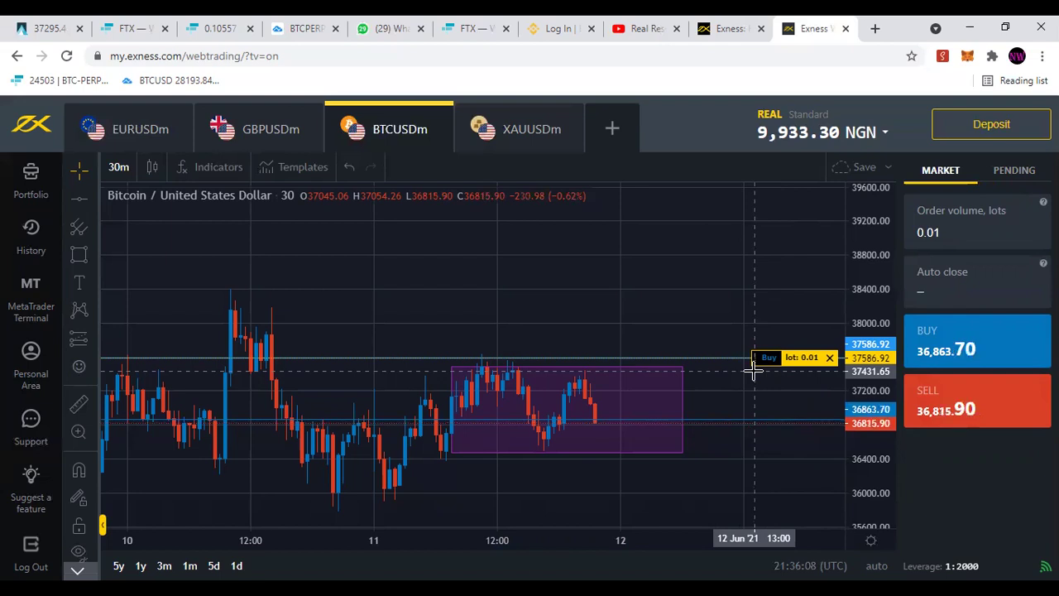
left_click(831, 359)
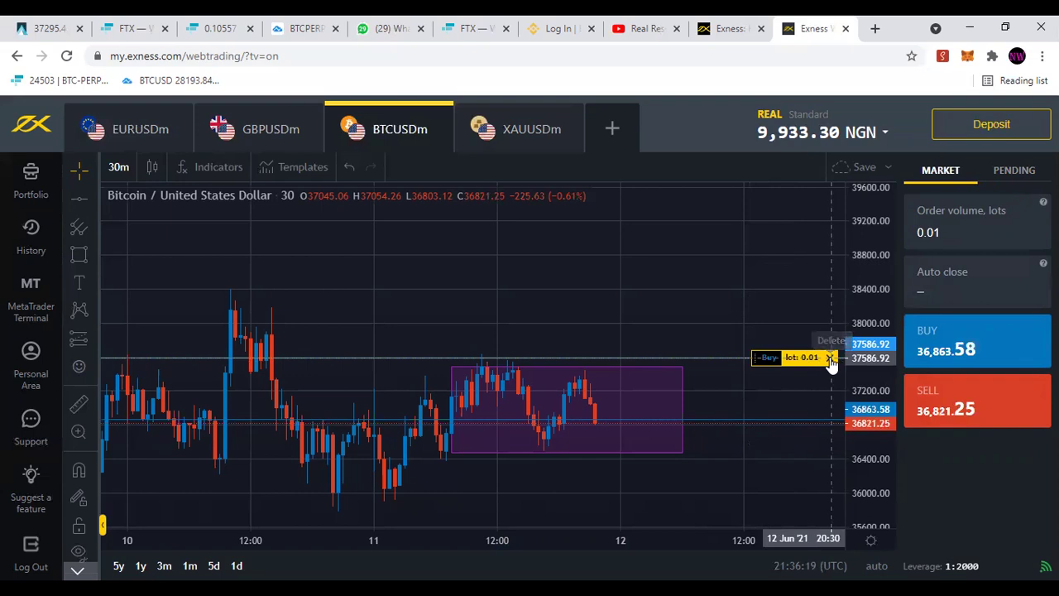
- Prepare a new pending BTCUSDm order with an opening price of 37586.92 and open its take-profit and stop-loss settings
left_click(1009, 174)
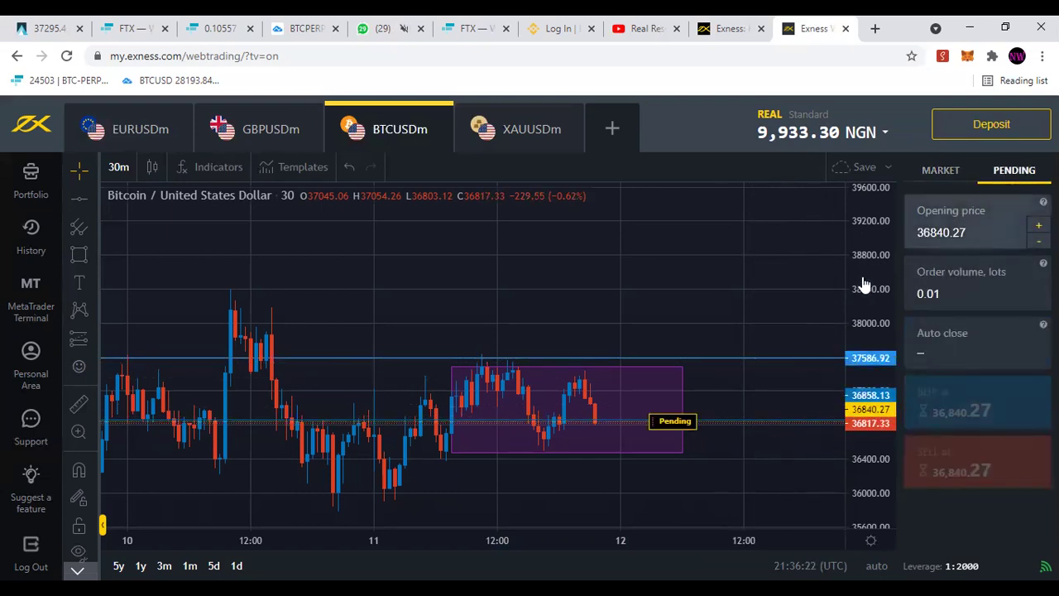
left_click(988, 231)
key("BackSpace")
key("BackSpace")
key("BackSpace")
key("BackSpace")
key("BackSpace")
key("BackSpace")
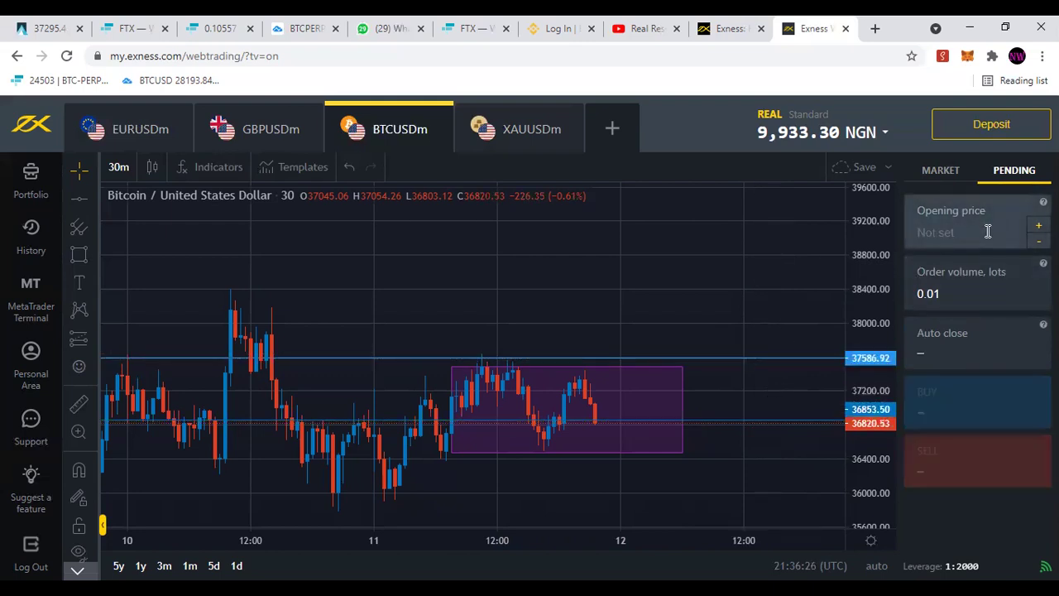
type("37586.92")
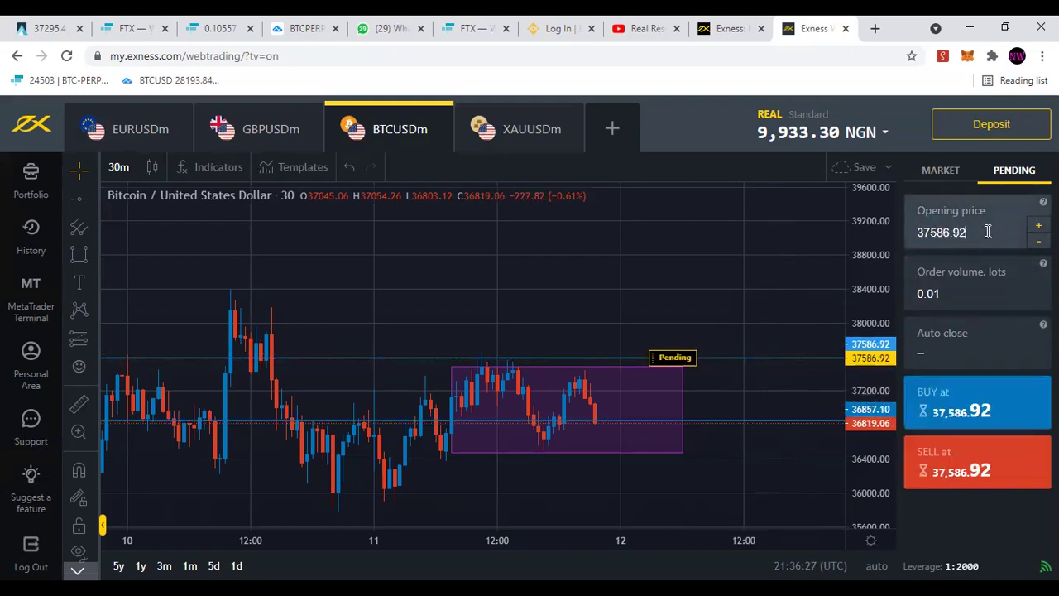
left_click(945, 356)
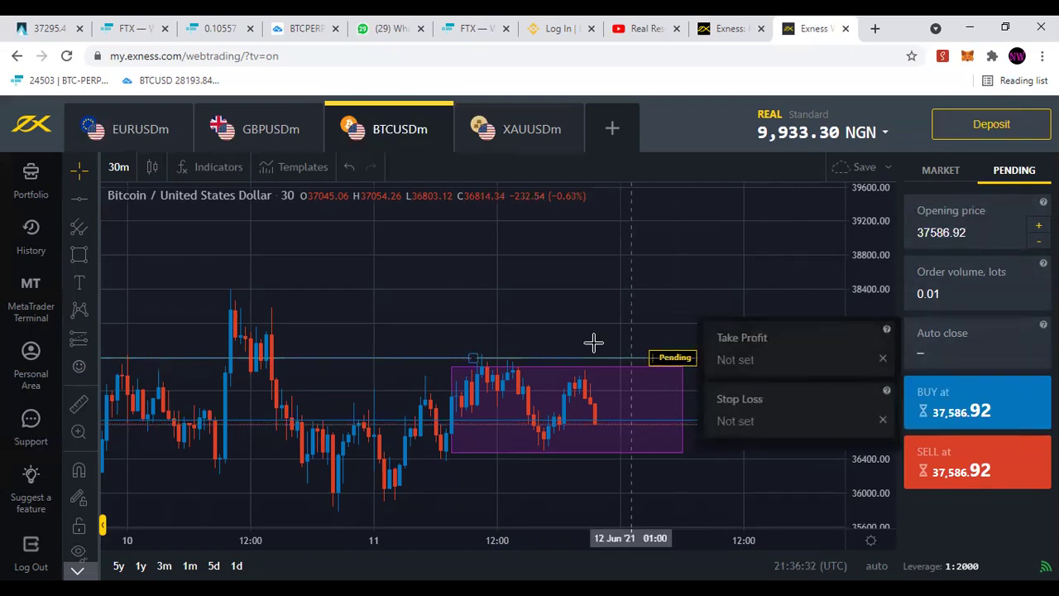
- Place a horizontal line at about 38235 above the range and set the pending order's take profit to its price, 38235.41
left_click(80, 198)
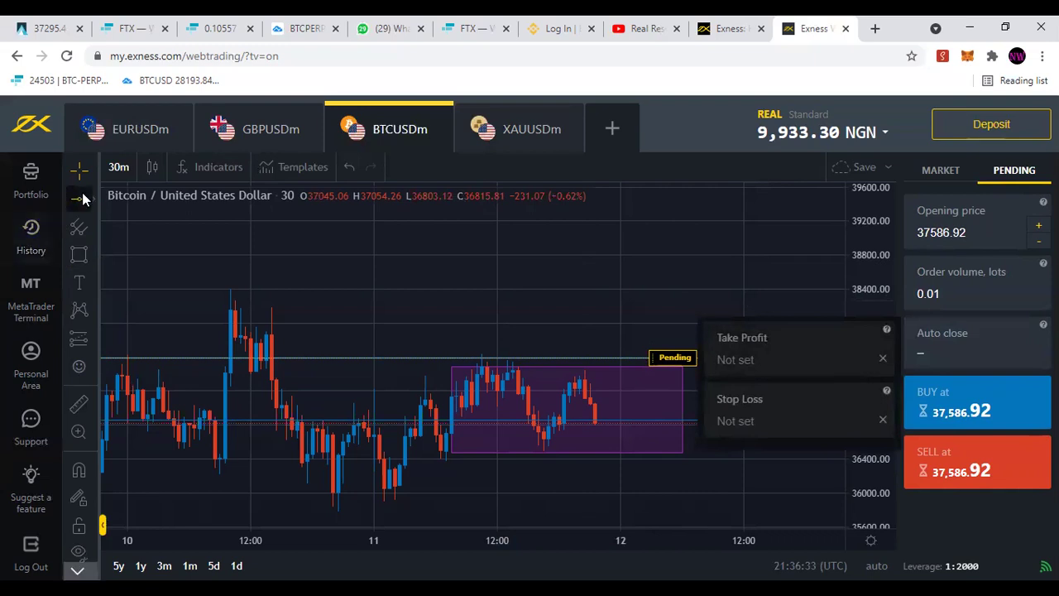
left_click(607, 302)
left_click(595, 212)
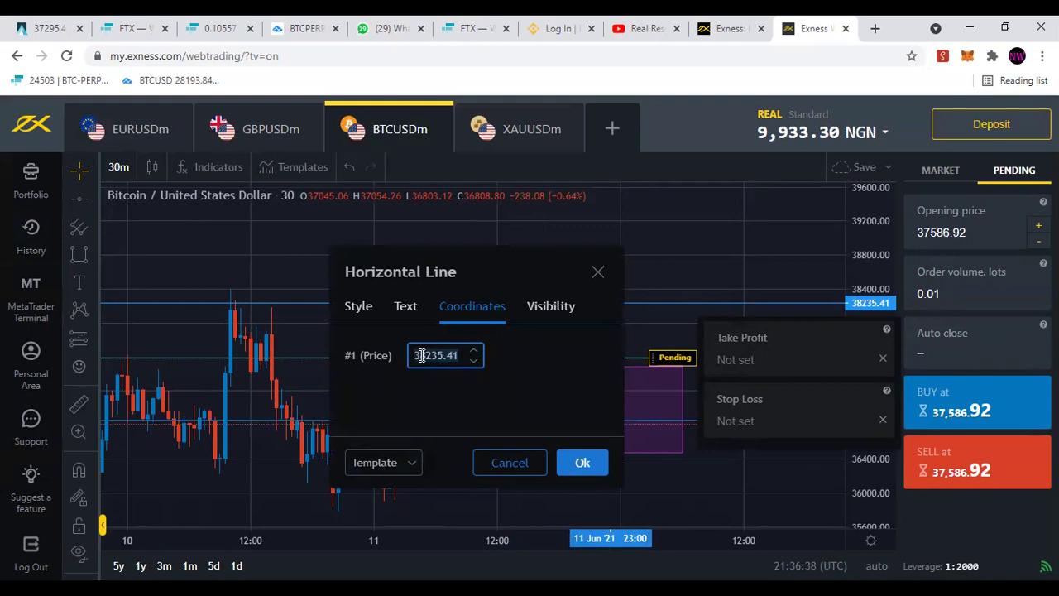
left_click(745, 361)
type("38235.41")
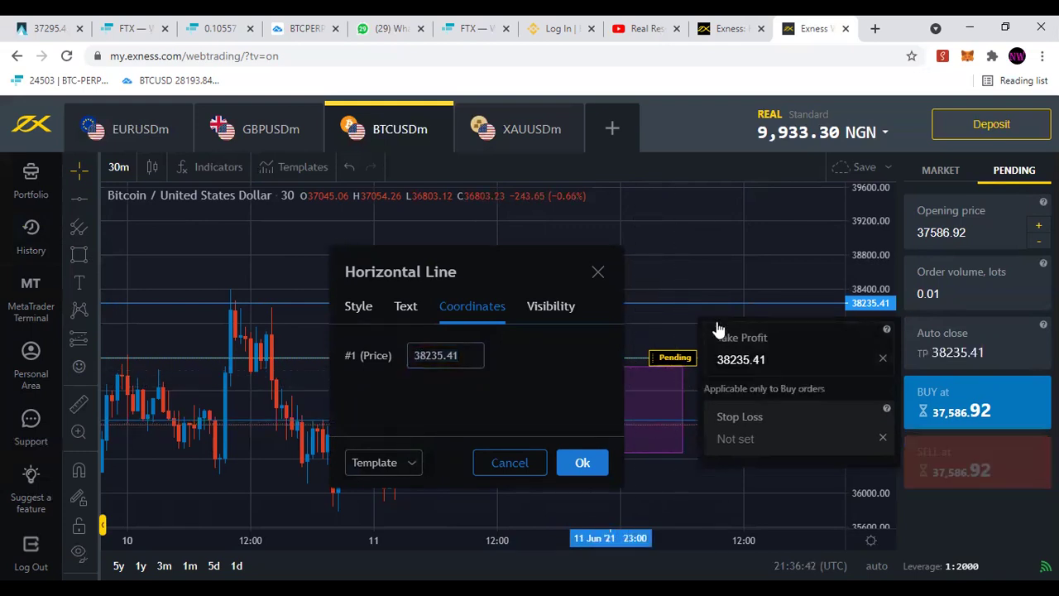
key("Escape")
- Place a horizontal line at about 35970 below the range and copy its price, 35970.27, into the order's stop loss
left_click(79, 199)
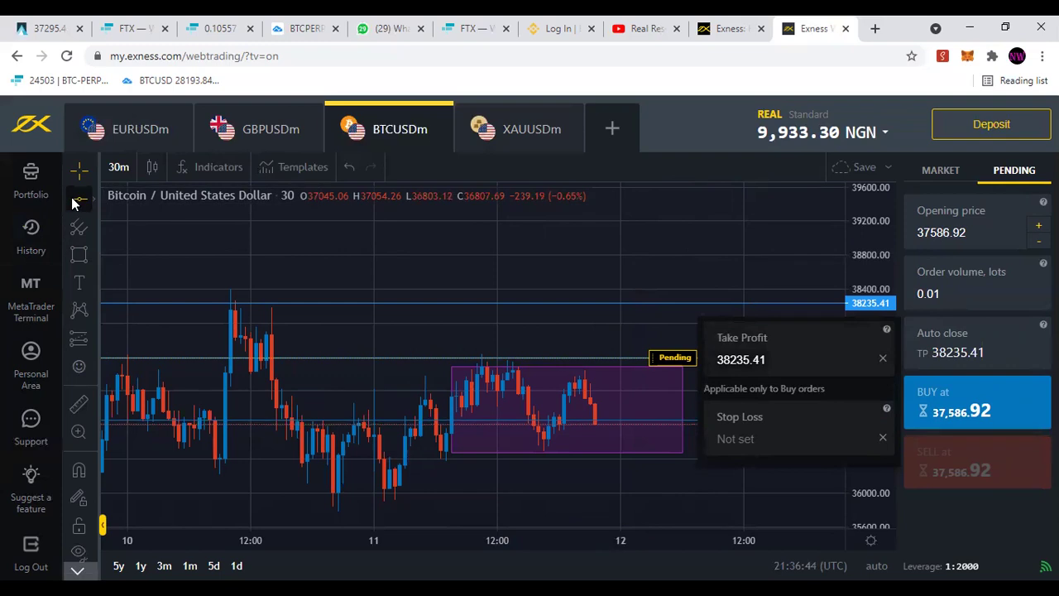
left_click(703, 494)
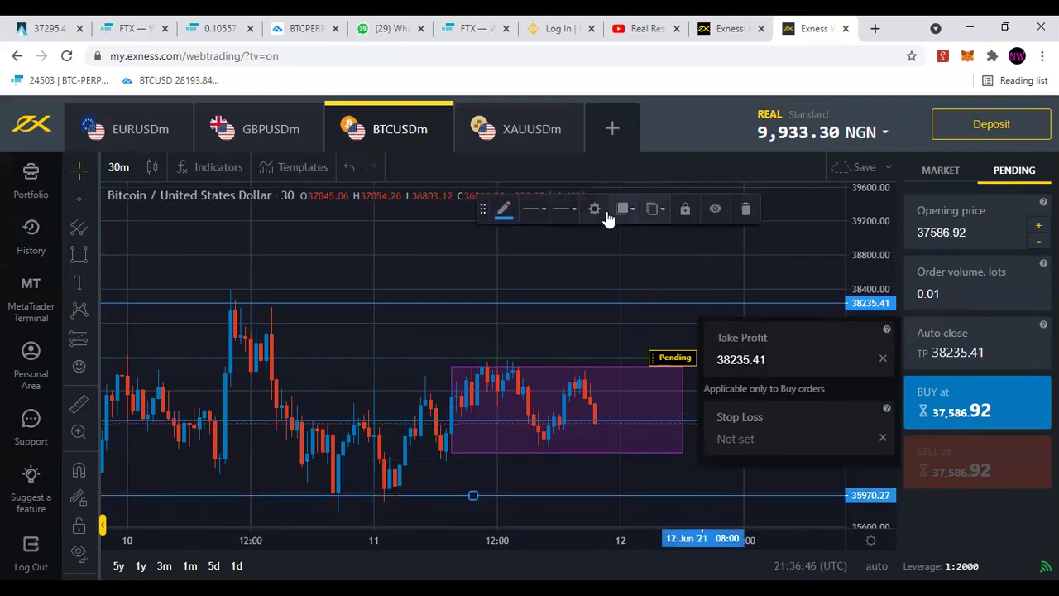
left_click(595, 209)
left_click_drag(452, 354, 411, 354)
key("ctrl+c")
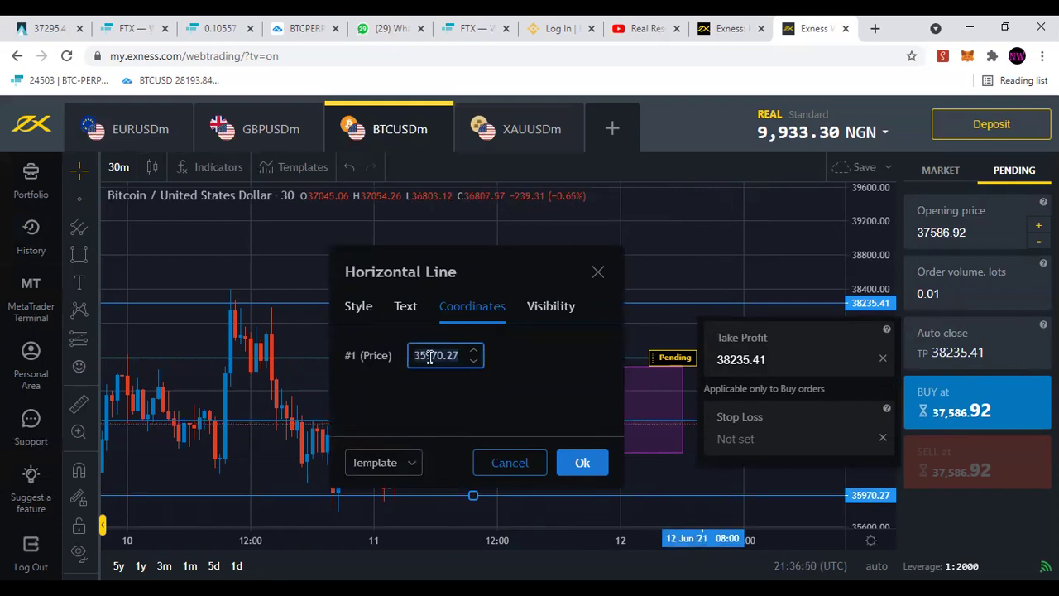
left_click(750, 438)
key("ctrl+v")
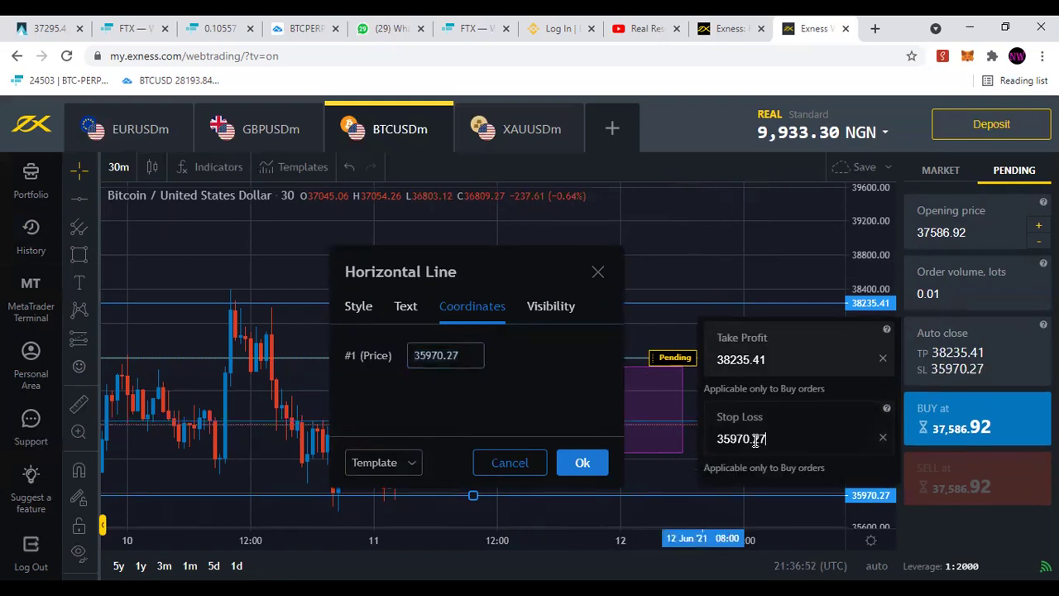
- Place the pending BTCUSDm buy order of 0.01 lots at 37586.92 with take profit 38235.41 and stop loss 35970.27
left_click(990, 439)
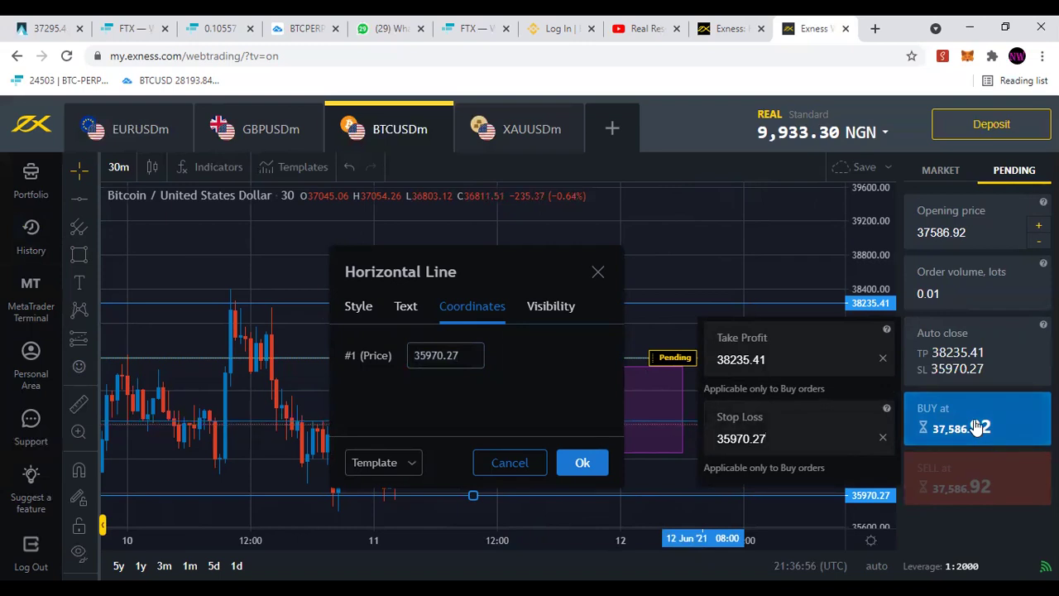
left_click(976, 426)
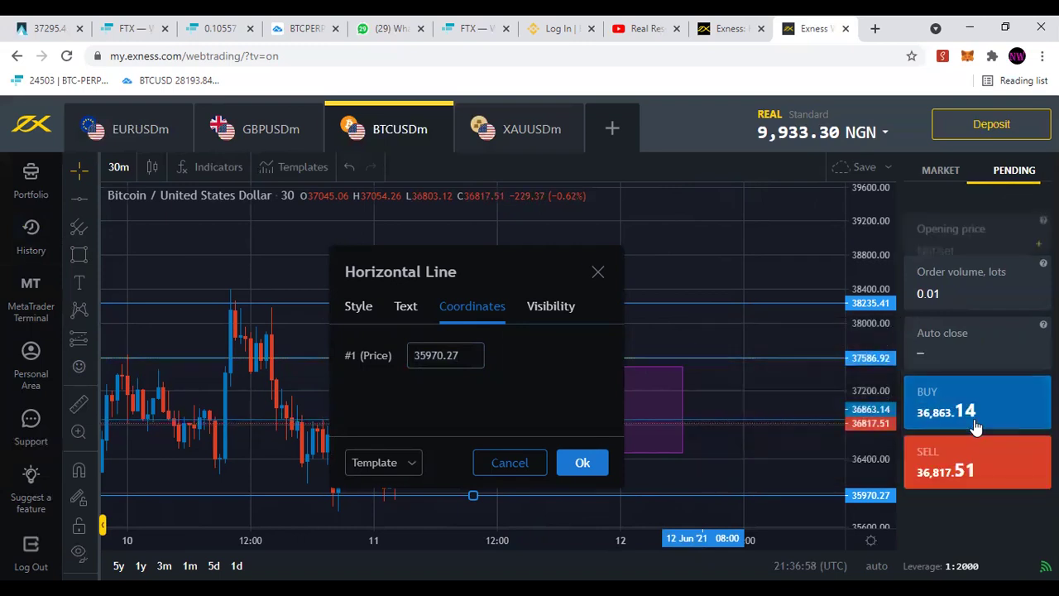
left_click(793, 392)
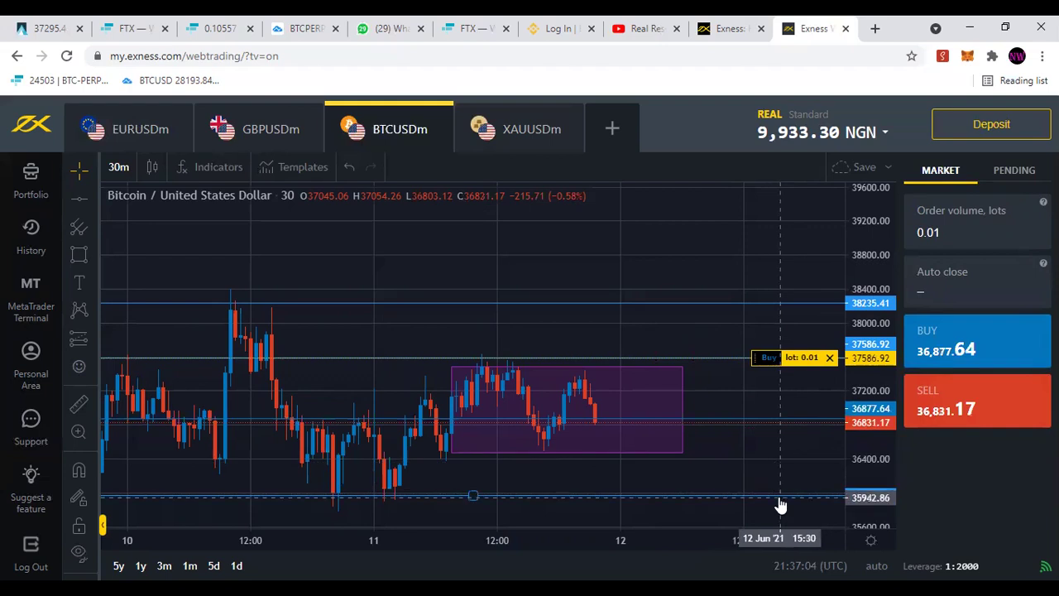
left_click(1011, 174)
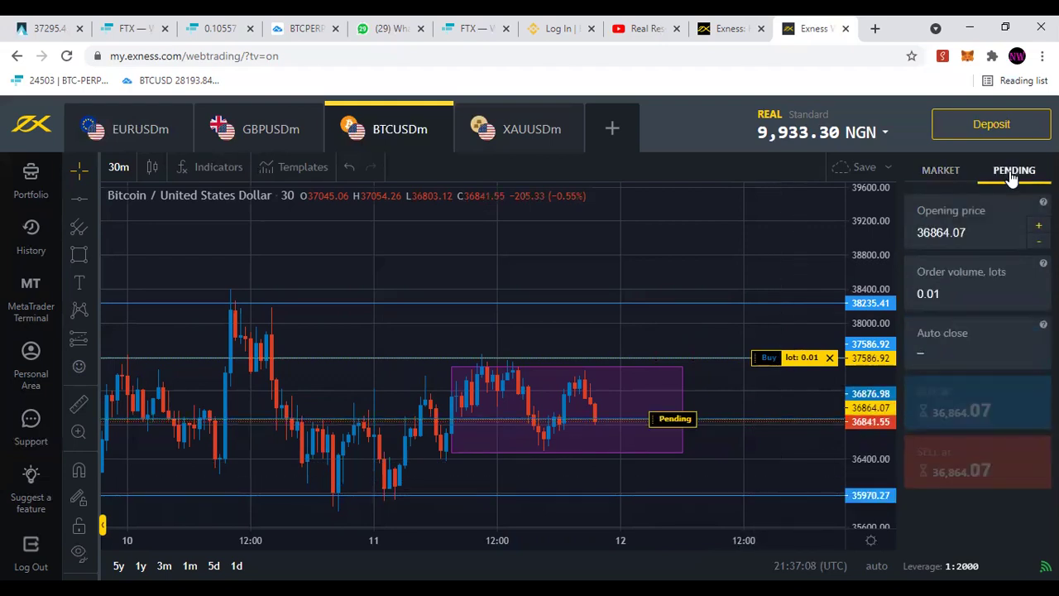
left_click(931, 171)
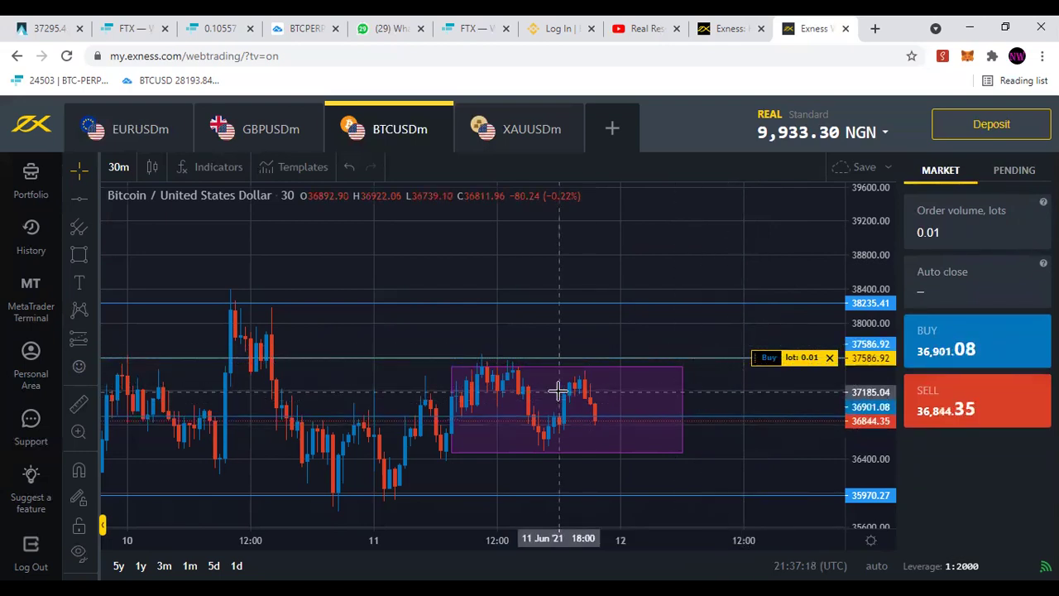
- Review the account's order history, its transactions and the portfolio
left_click(31, 236)
left_click(212, 215)
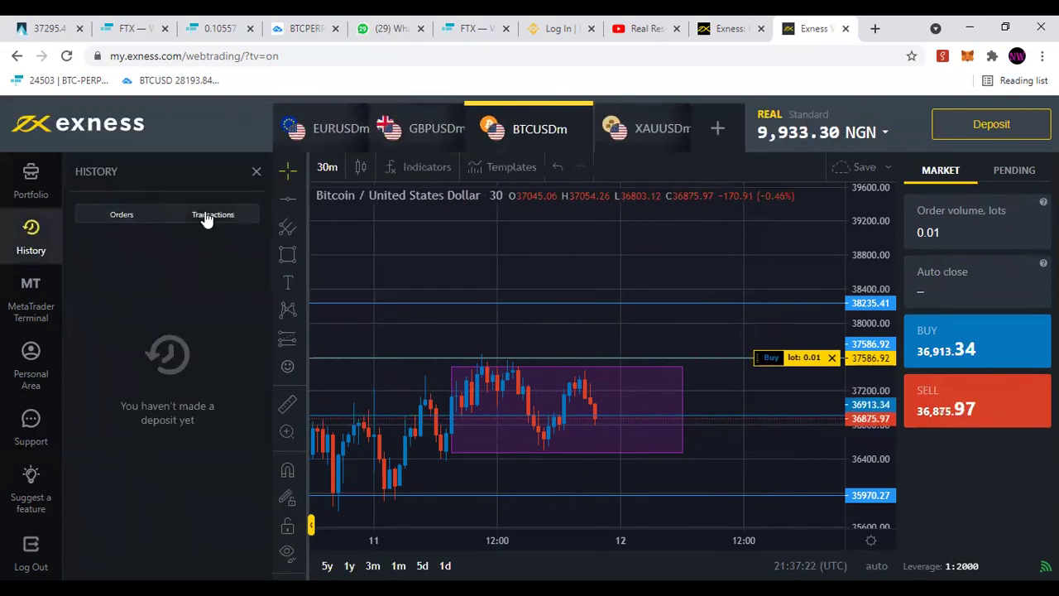
left_click(132, 219)
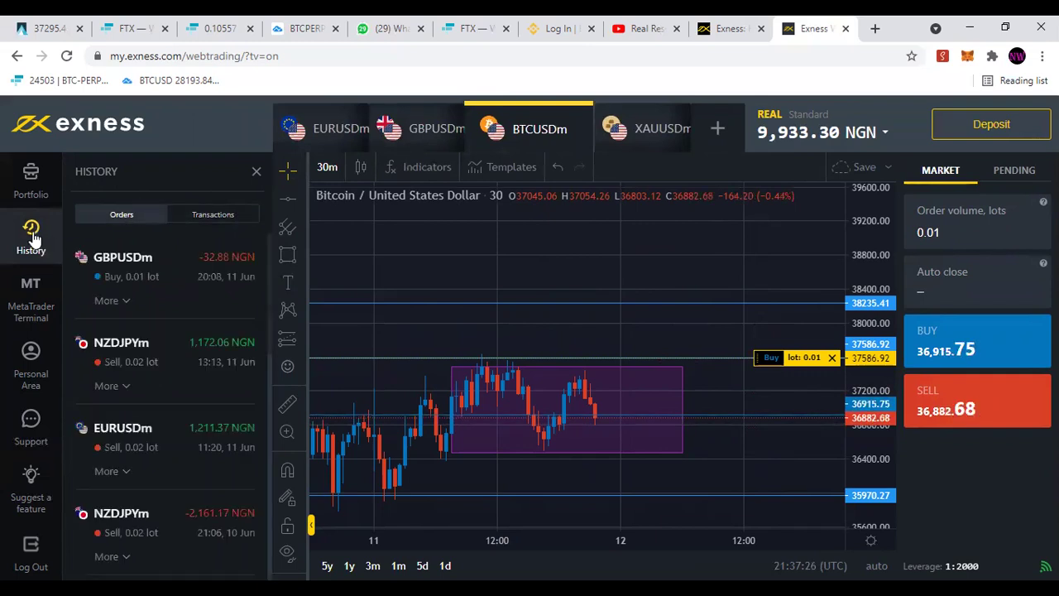
left_click(213, 214)
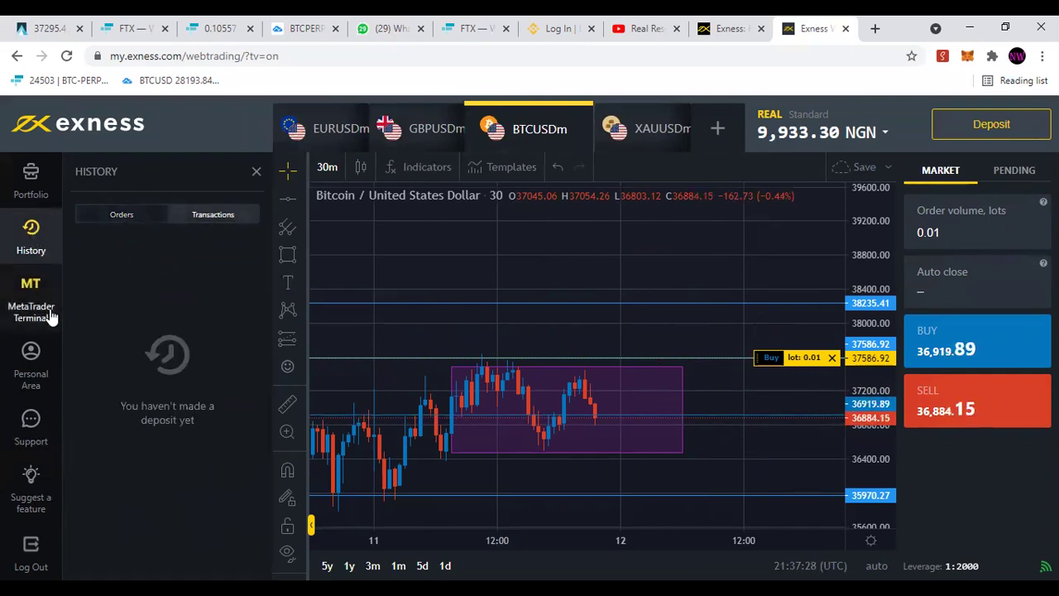
left_click(31, 196)
left_click(31, 190)
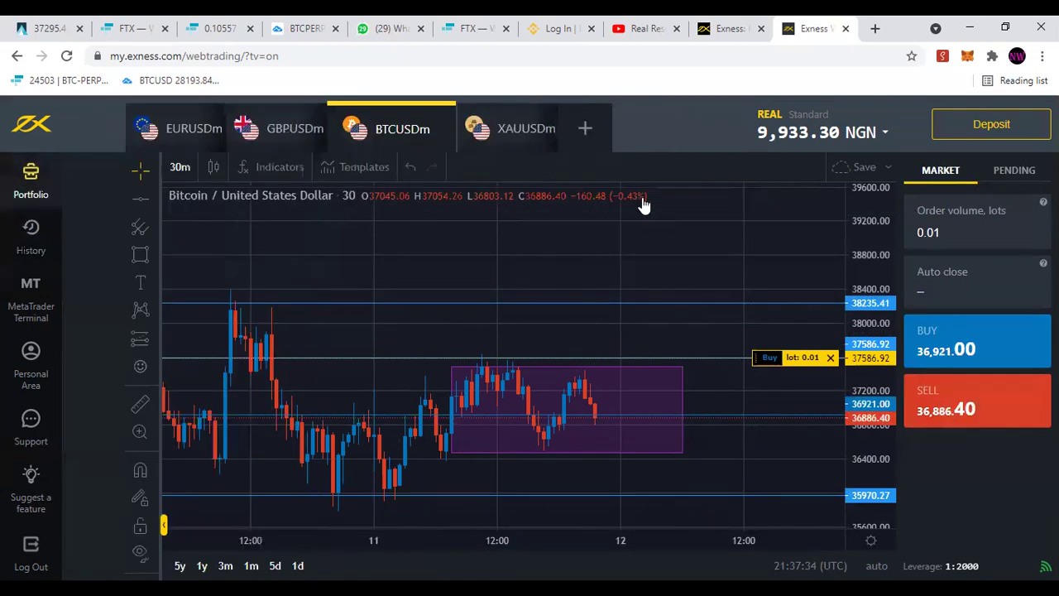
- Delete the pending buy order at 37586.92 from the chart
left_click(773, 306)
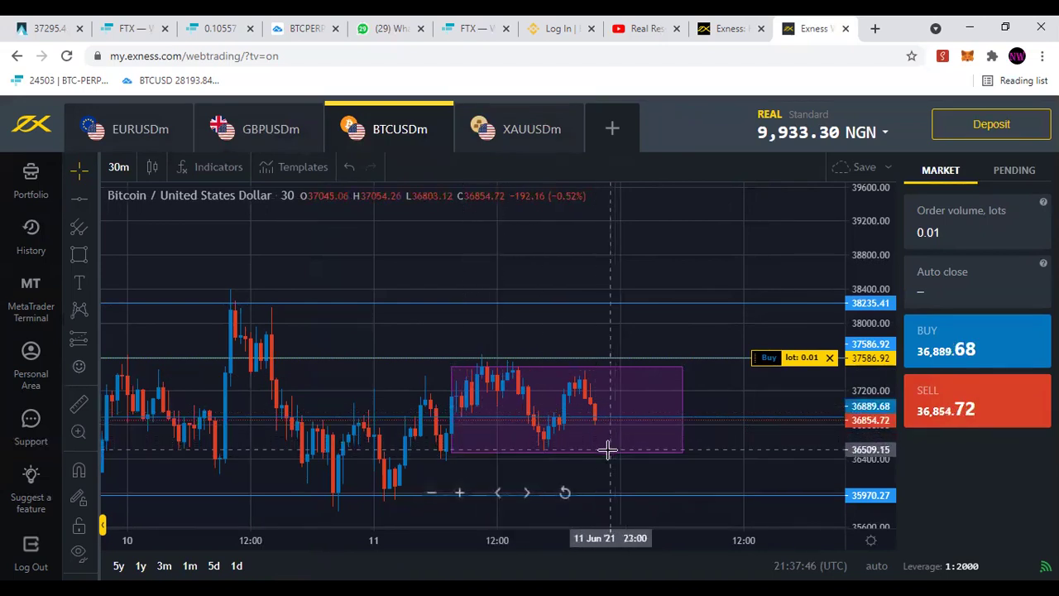
left_click(830, 361)
- Start a new pending order, move the 37586.92 horizontal line down to about 36491 at the rectangle's lower edge, and copy its price
left_click(1024, 172)
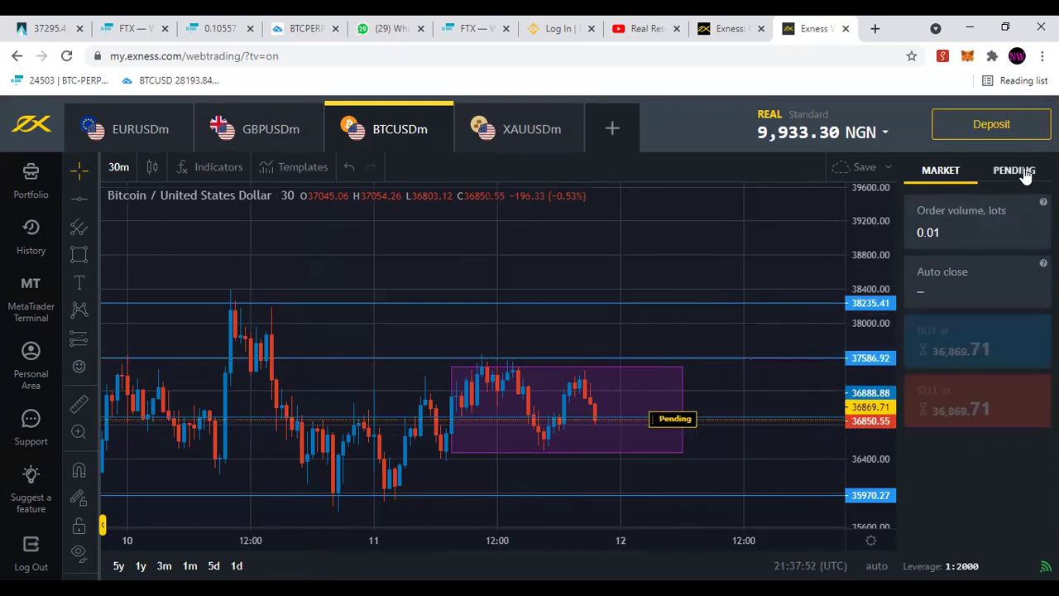
mouse_move(720, 364)
left_mouse_down()
mouse_move(725, 463)
mouse_move(704, 456)
mouse_move(749, 452)
left_mouse_up()
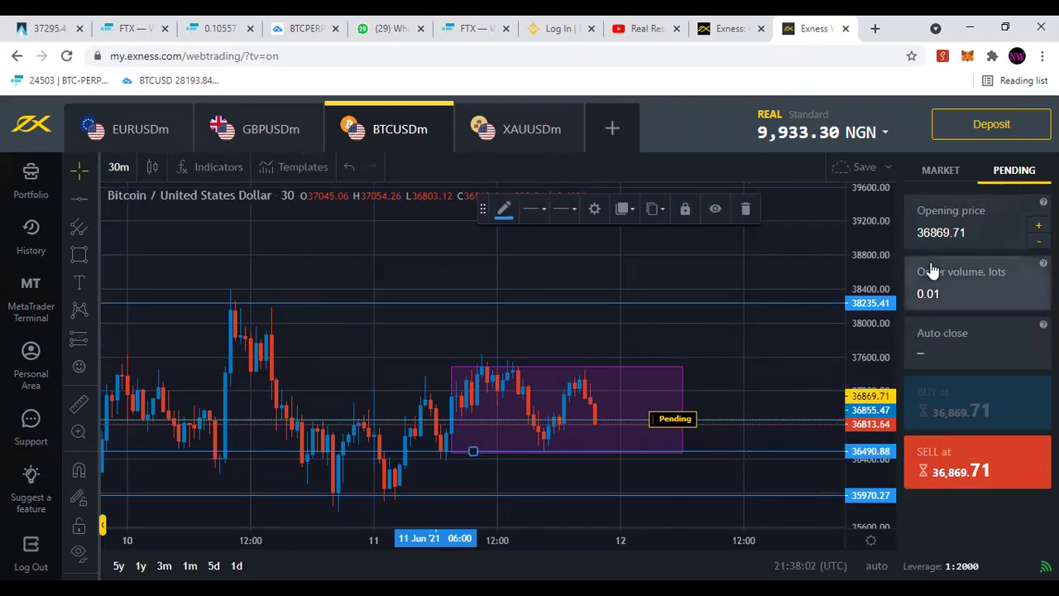
left_click(594, 209)
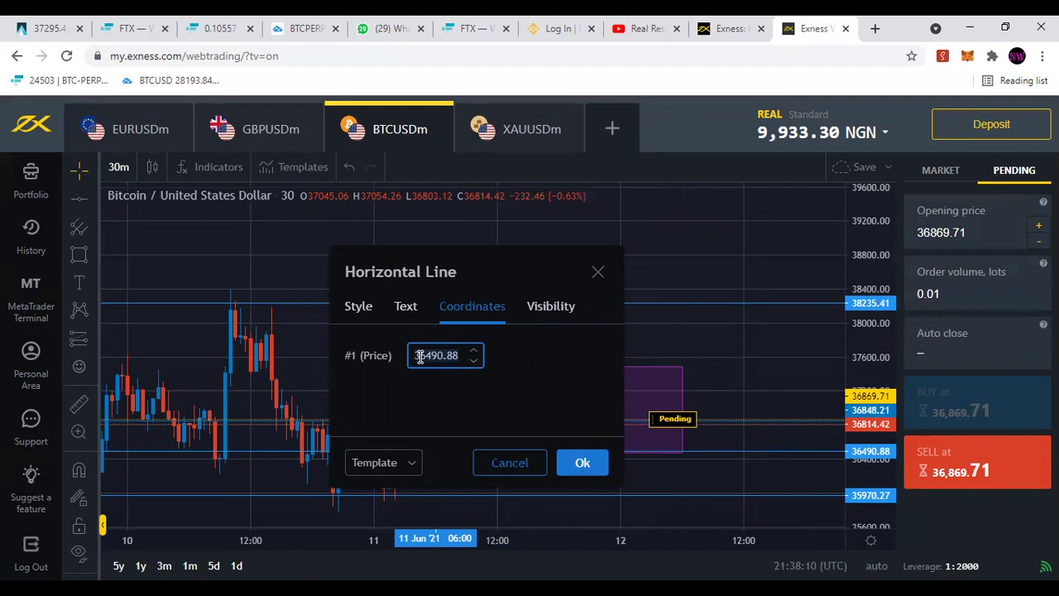
key("Return")
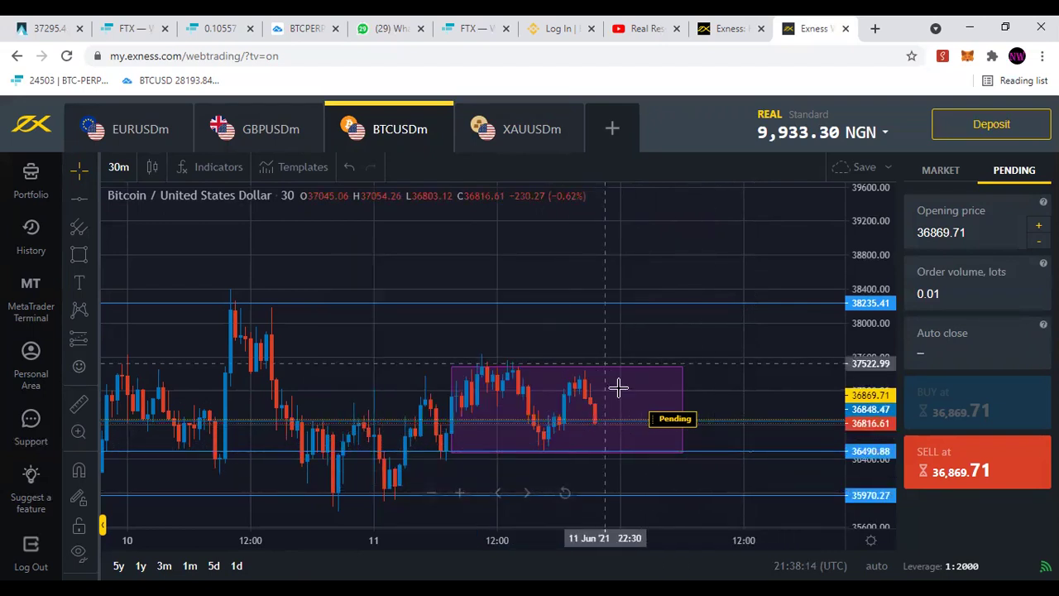
- Set the pending order's opening price to 36490.88 and place it as a 0.01-lot buy order
left_click(973, 234)
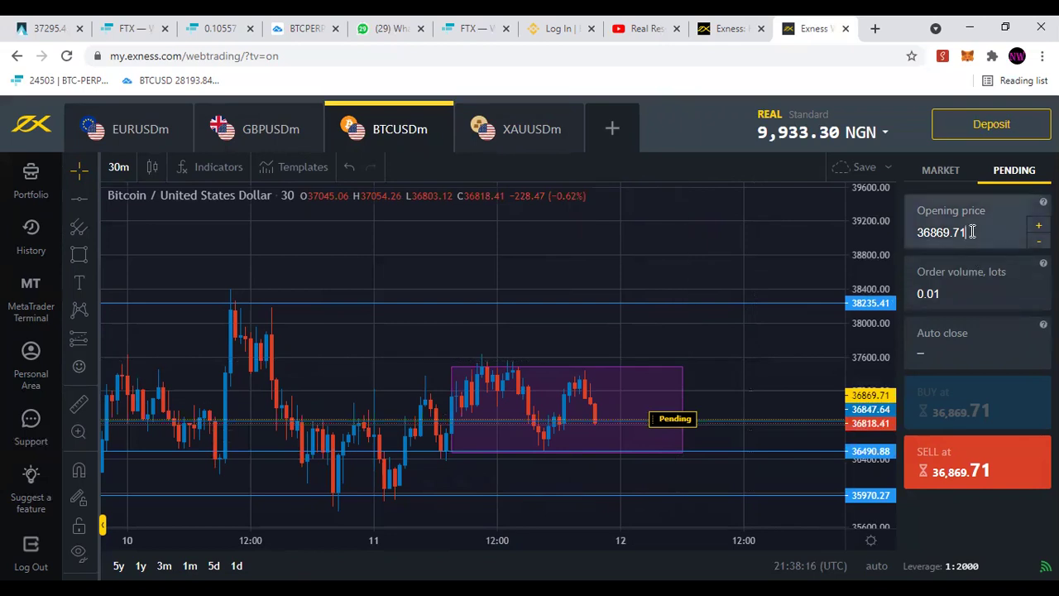
key("BackSpace")
key("BackSpace")
key("BackSpace")
key("BackSpace")
key("BackSpace")
key("BackSpace")
key("BackSpace")
key("BackSpace")
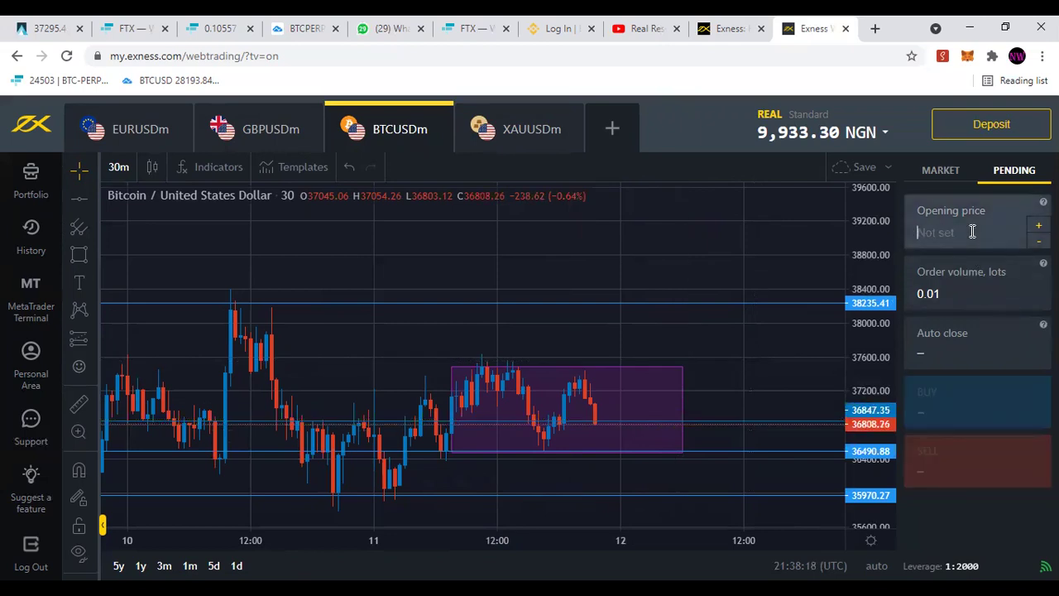
type("36490.88")
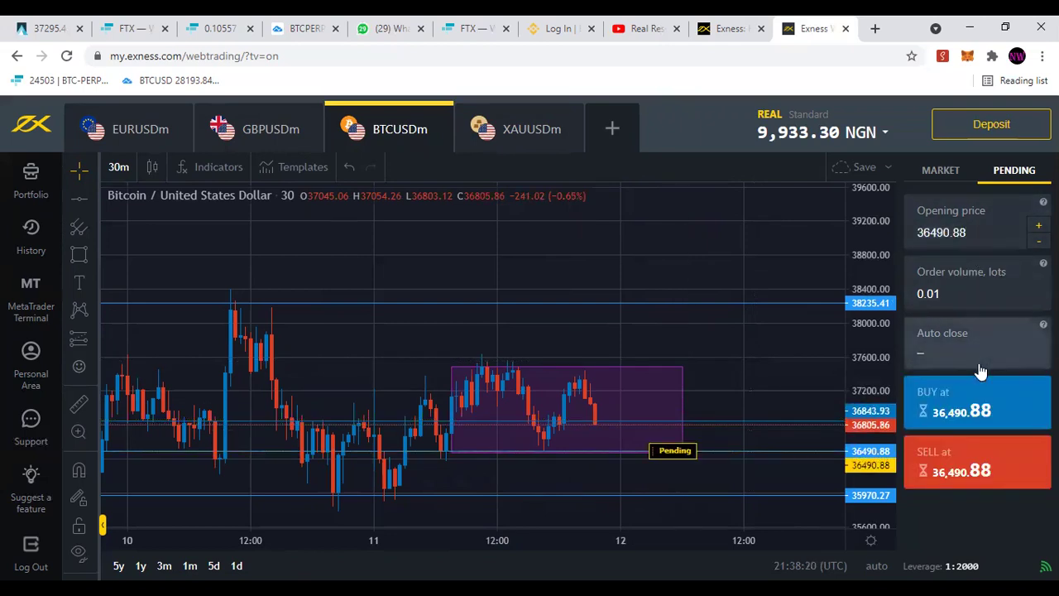
left_click(958, 413)
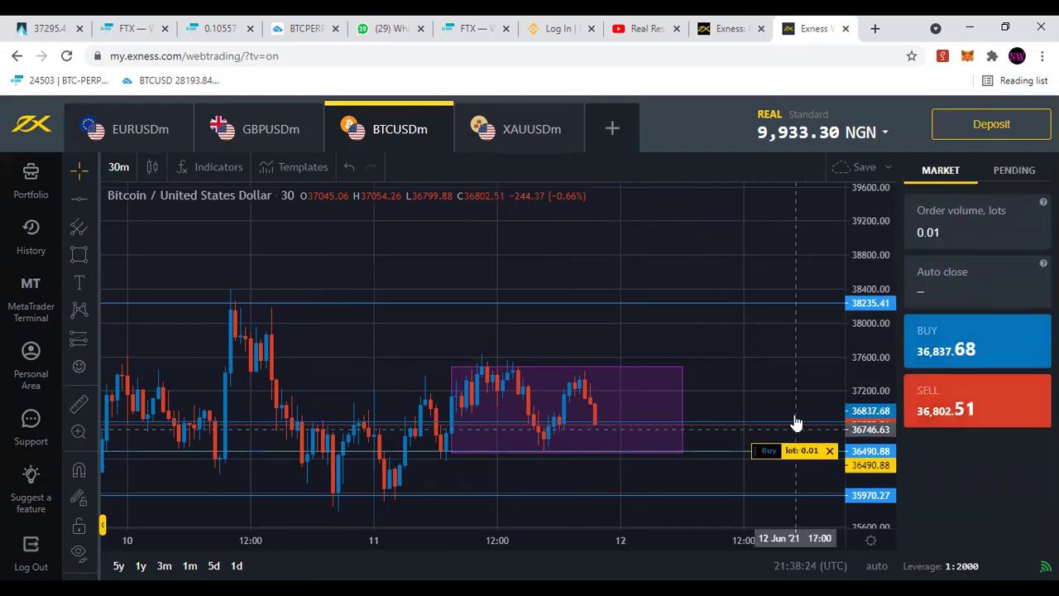
- Open the market order's take-profit and stop-loss settings, delete the pending buy order at 36490.88, and close the settings
left_click_drag(787, 372, 736, 367)
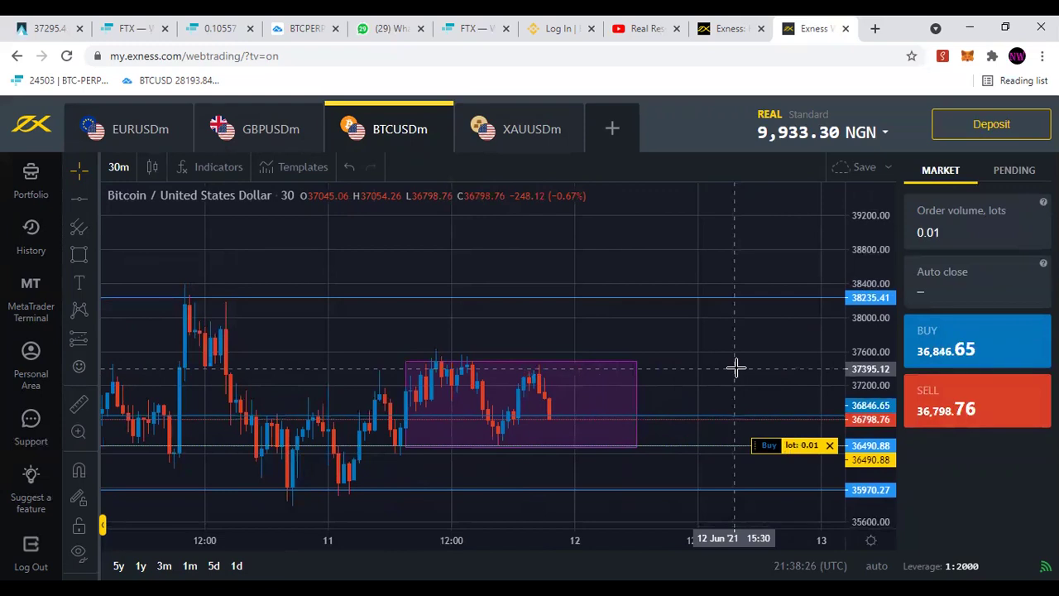
left_click(933, 294)
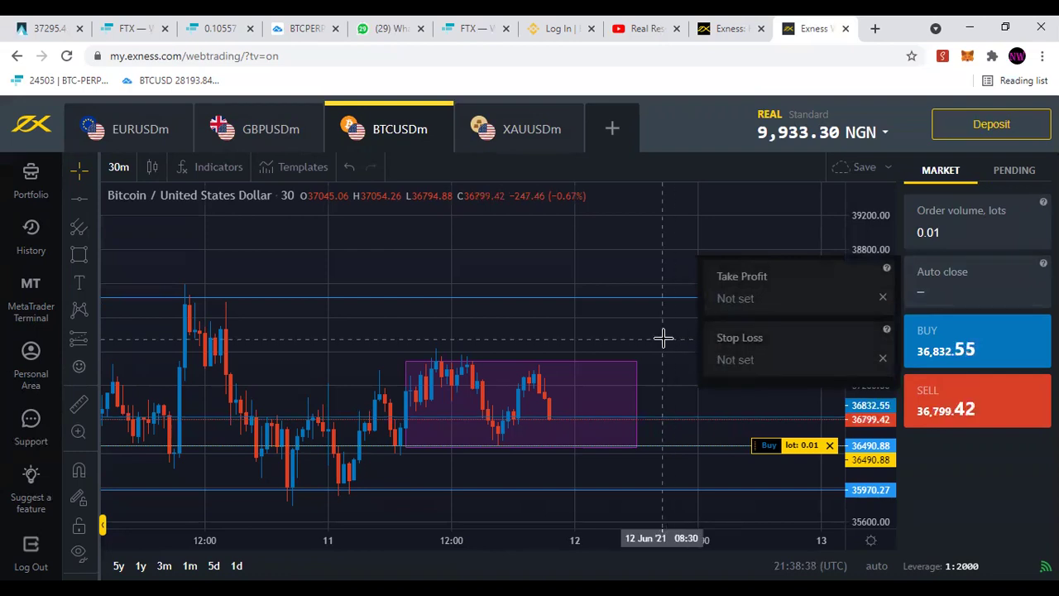
left_click(830, 447)
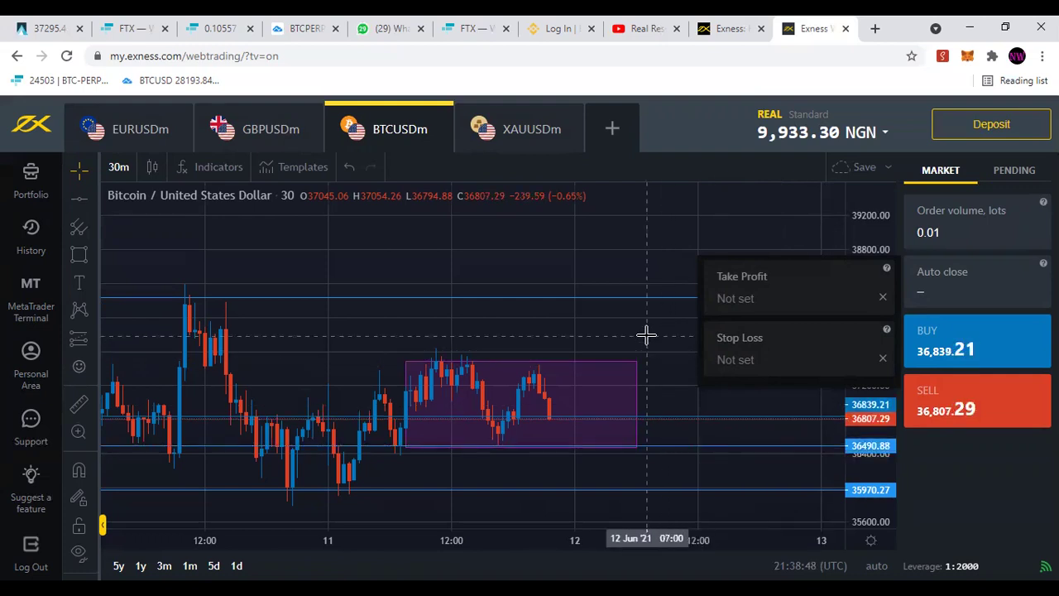
left_click(954, 291)
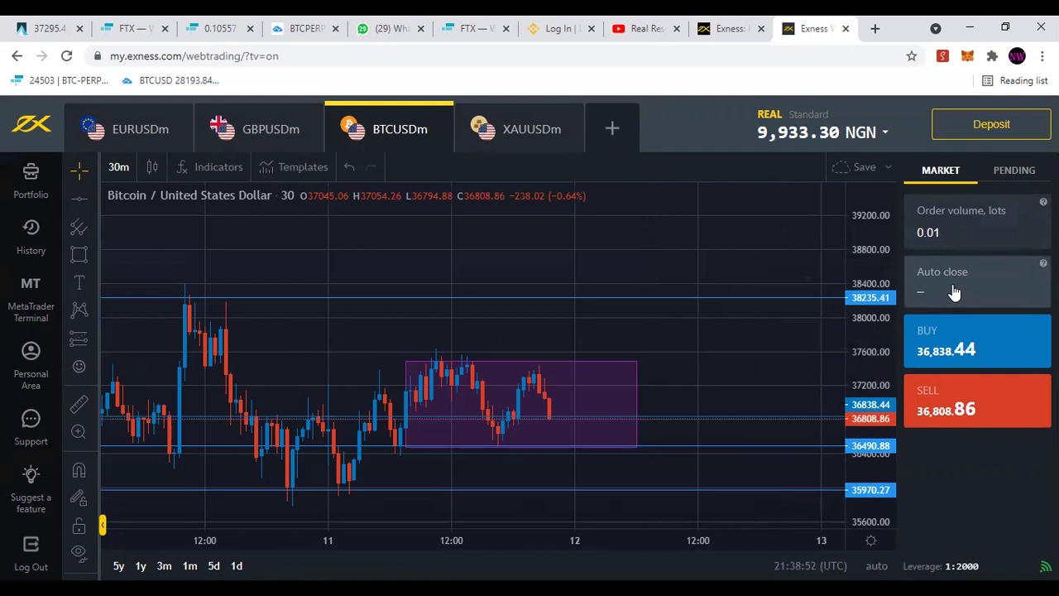
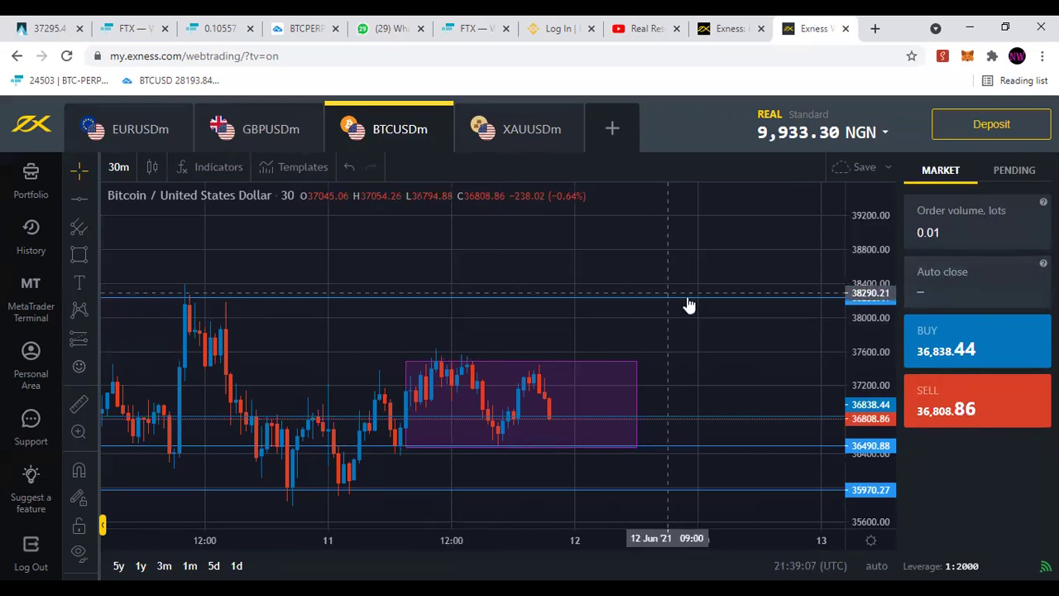
- Move the 38235.41 line down to about 37432 near the rectangle's upper edge and the 36490.88 line down to about 36336
left_click_drag(703, 314, 702, 295)
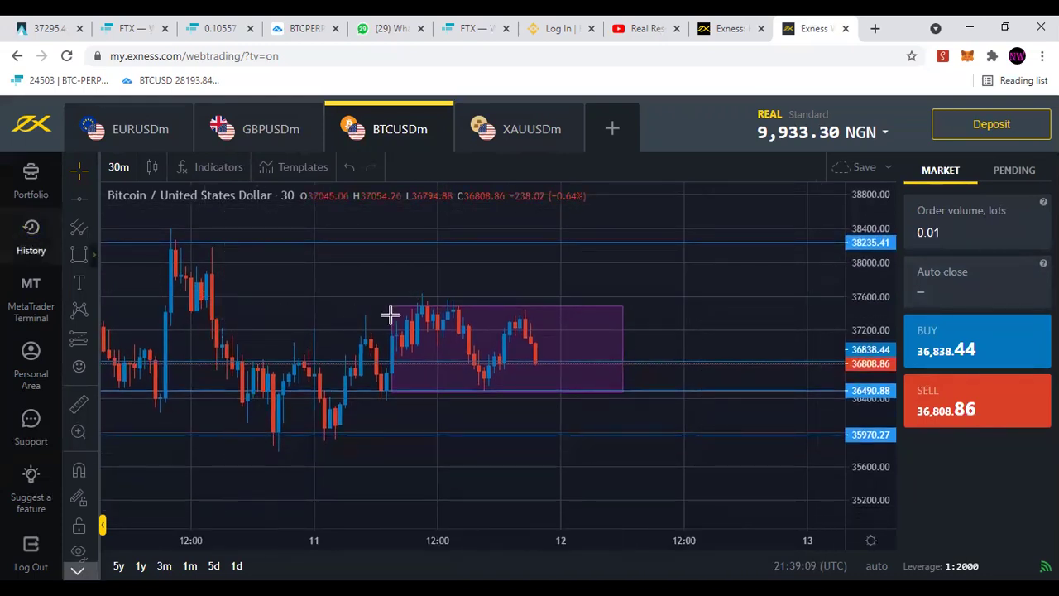
left_click(658, 245)
left_click_drag(666, 249, 743, 310)
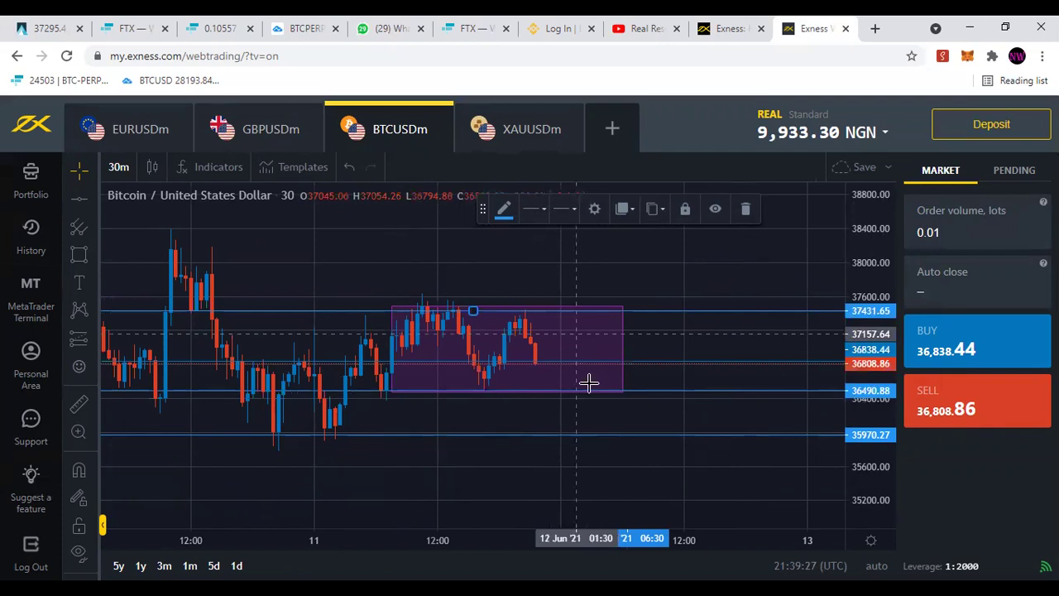
left_click_drag(654, 390, 652, 406)
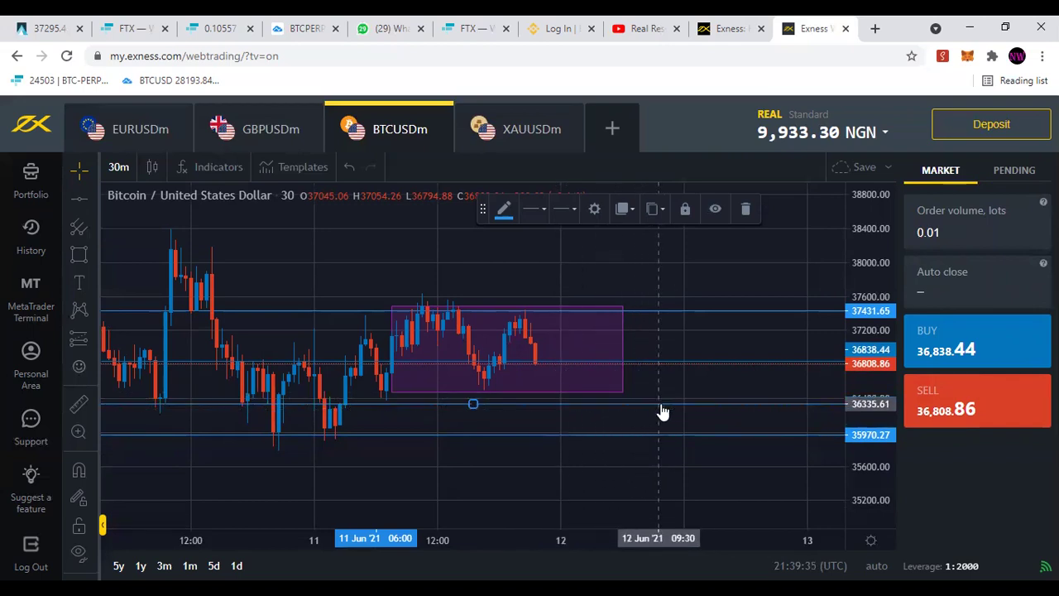
left_click(662, 312)
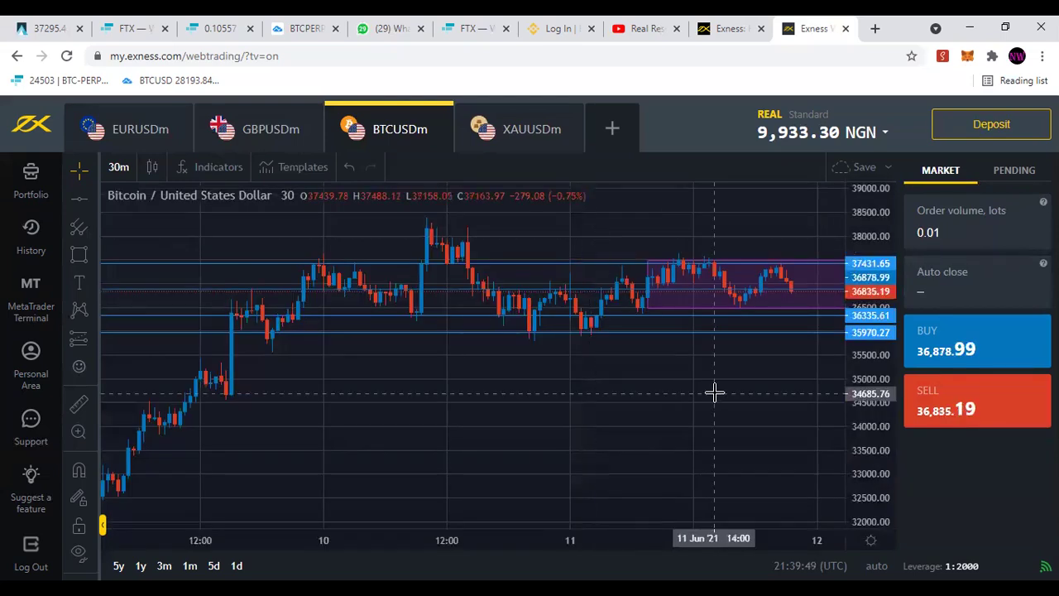
scroll(679, 401, "down", 5)
left_click_drag(875, 456, 877, 347)
left_click_drag(693, 298, 566, 231)
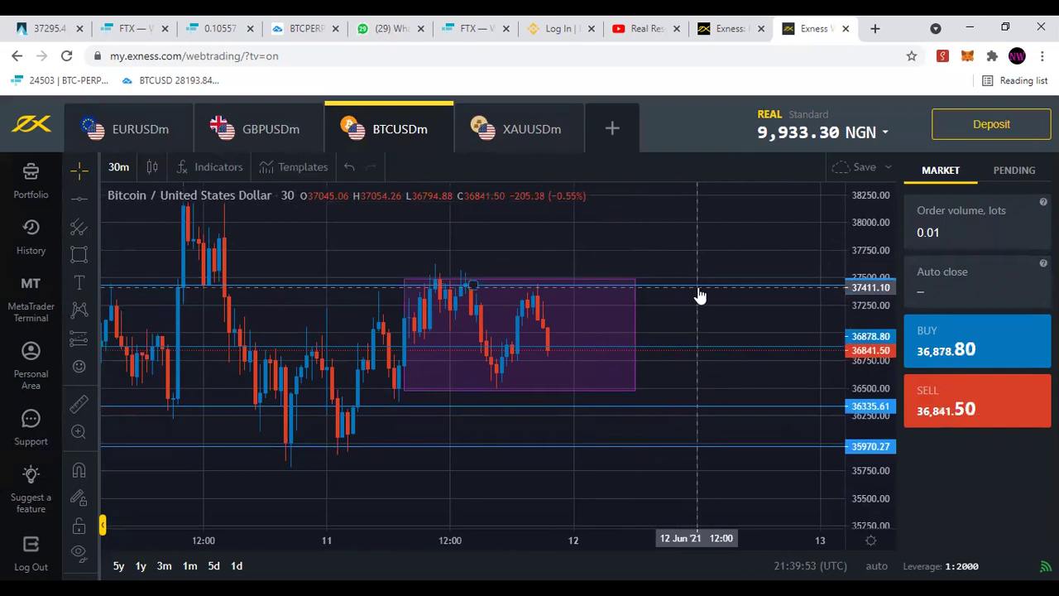
- Copy the price coordinate of the horizontal line near the rectangle's upper edge from its settings
left_click(700, 289)
left_click(594, 209)
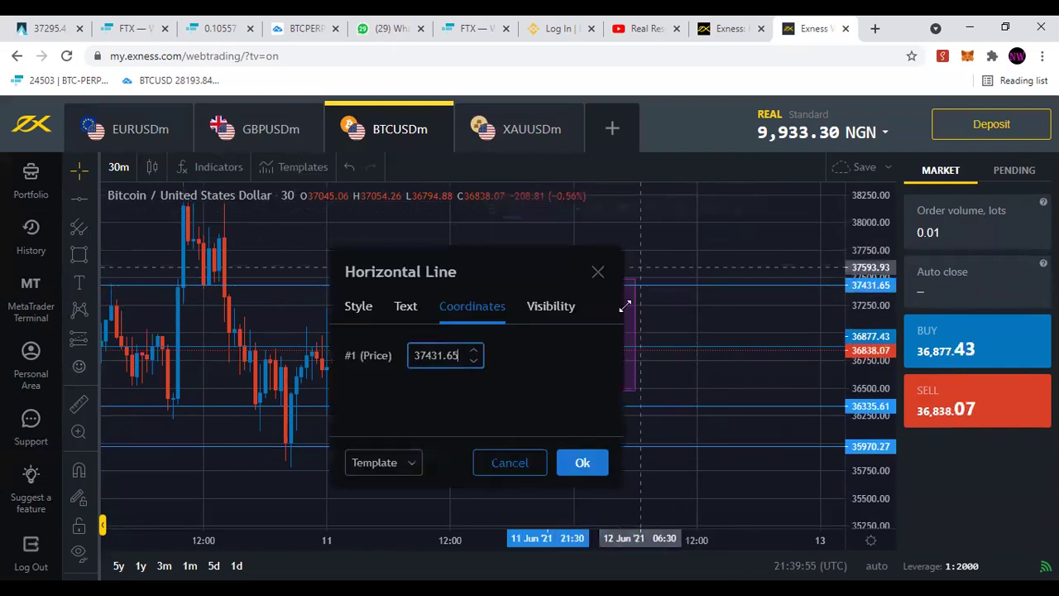
left_click_drag(457, 359, 412, 349)
key("ctrl+c")
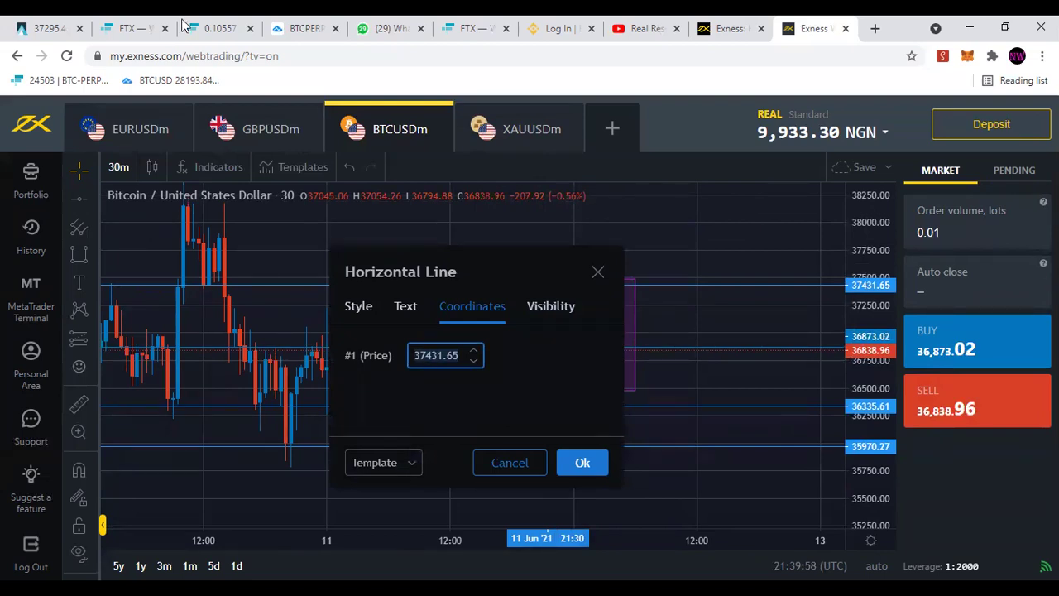
- Start a pending order, set its opening price to 37431.65, and place it as a 0.01-lot sell order
left_click(1012, 172)
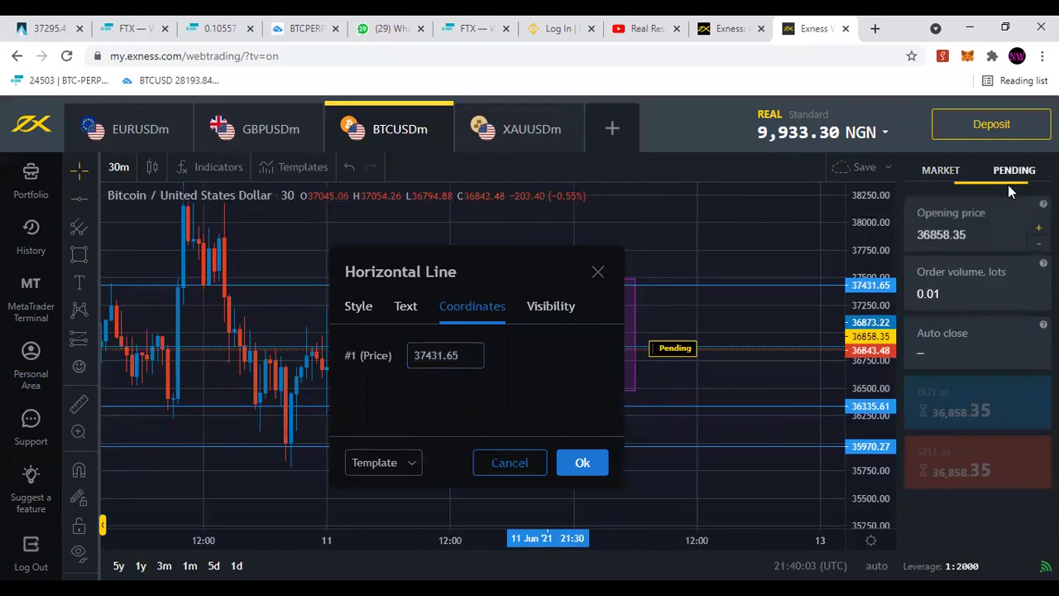
double_click(976, 234)
key("BackSpace")
key("ctrl+v")
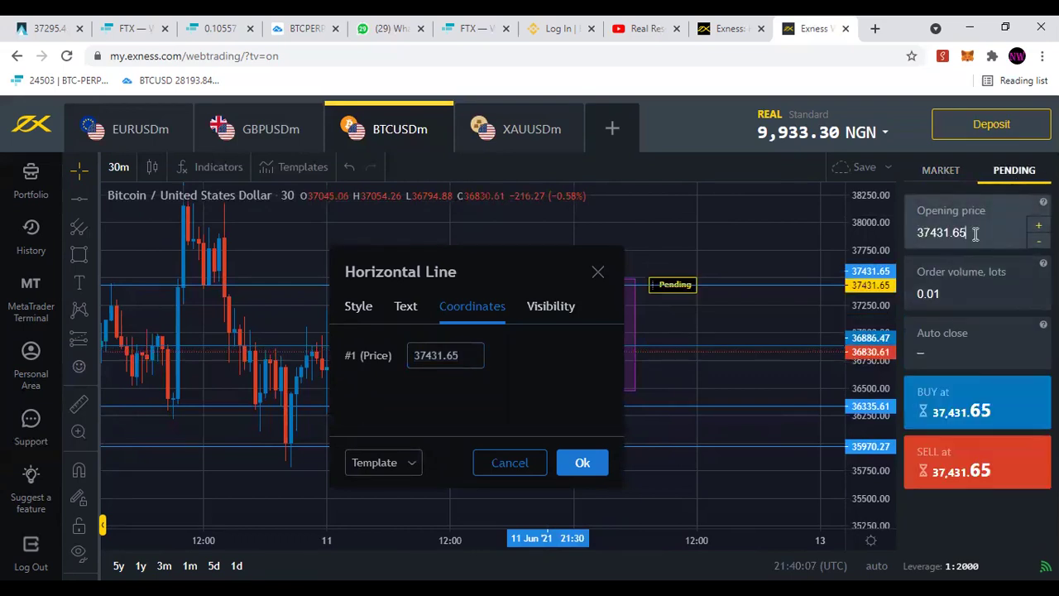
left_click(961, 470)
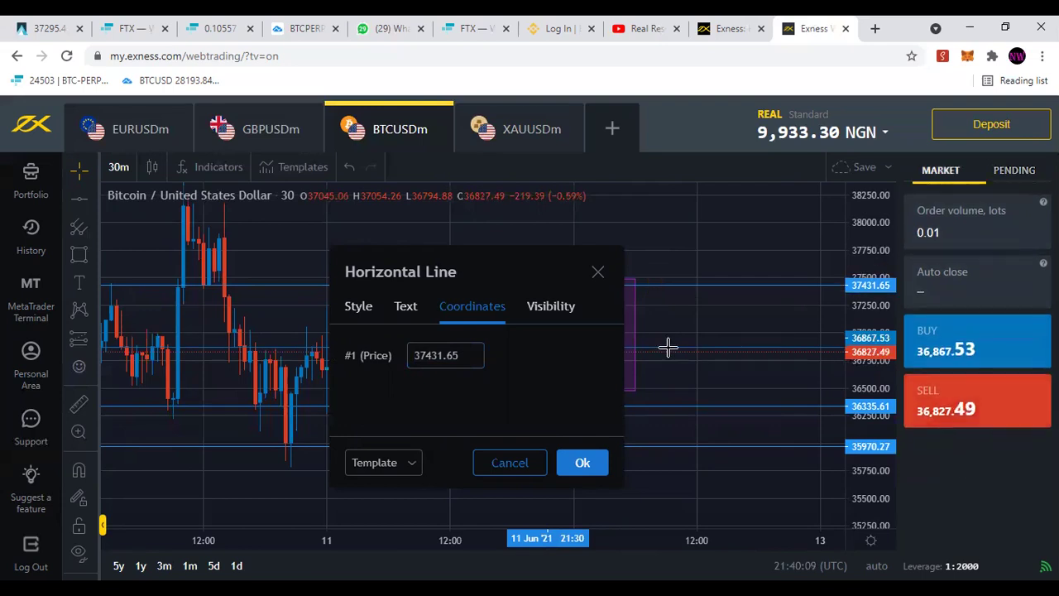
- Close the horizontal line's settings and delete the pending sell order at 37431.65
left_click(597, 271)
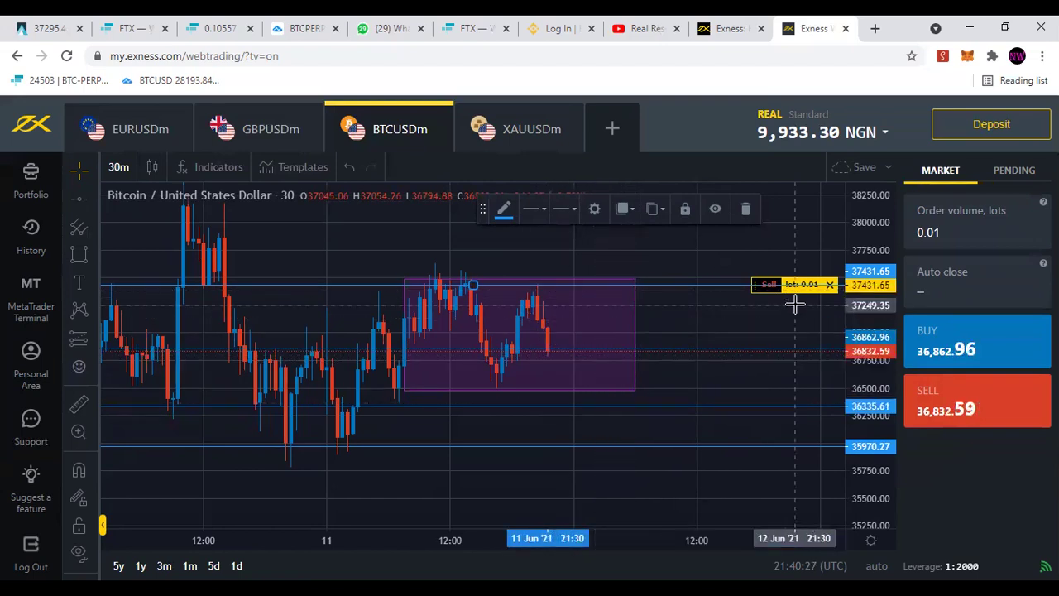
left_click(831, 287)
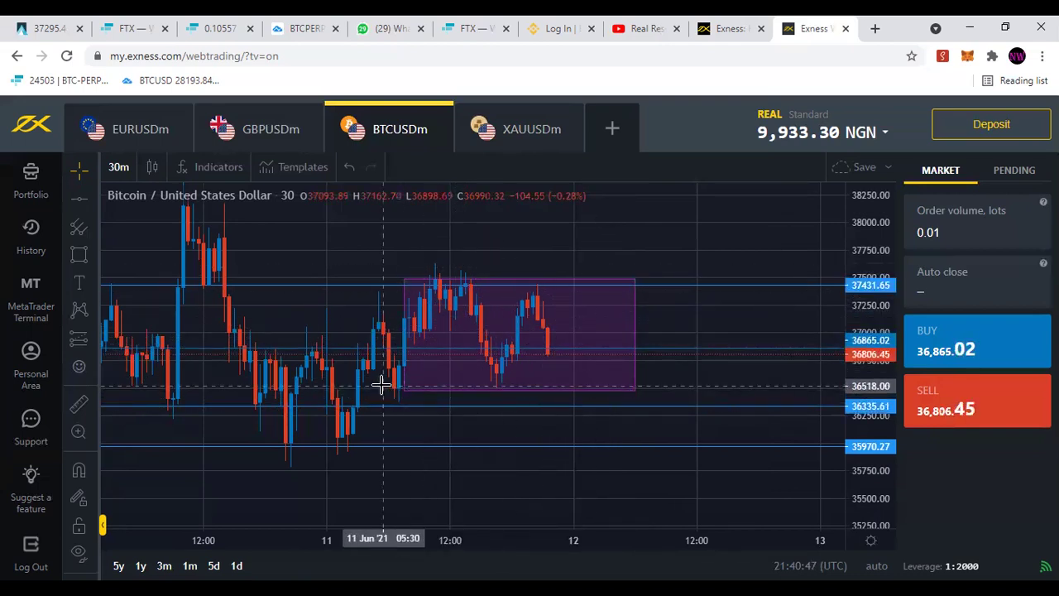
- Move the 36335.61 horizontal line up to about 36385, just below the rectangle's lower edge, and copy its price
left_click(520, 390)
left_click(472, 402)
left_click_drag(659, 416, 662, 400)
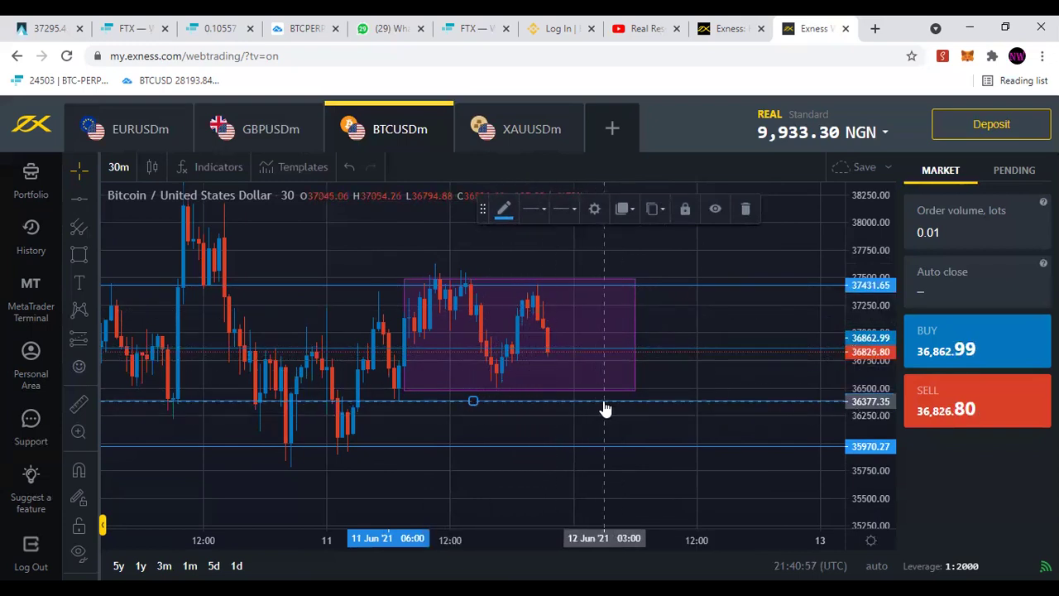
left_click(592, 211)
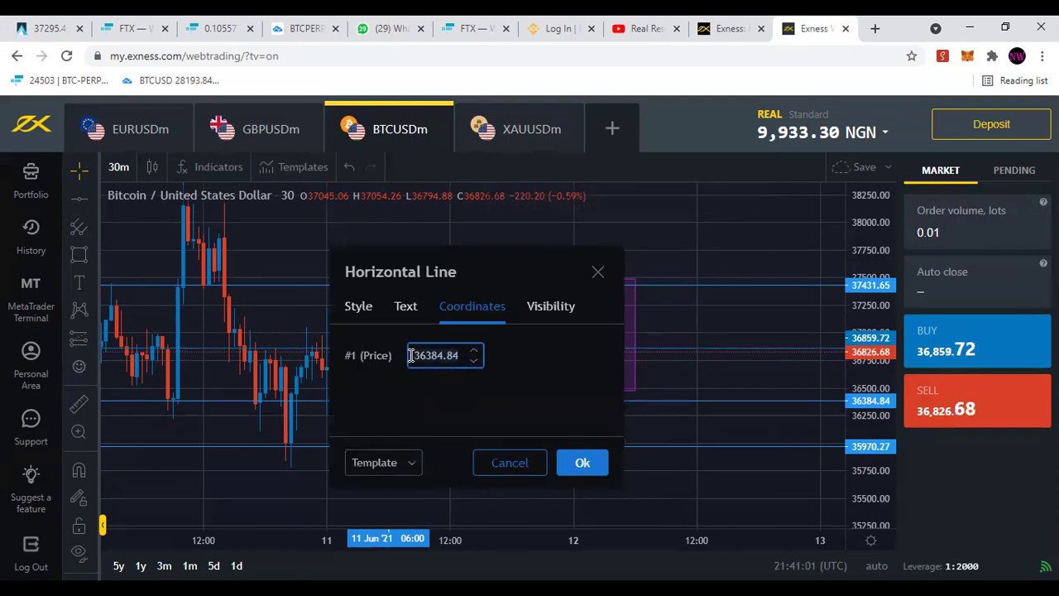
left_click(737, 436)
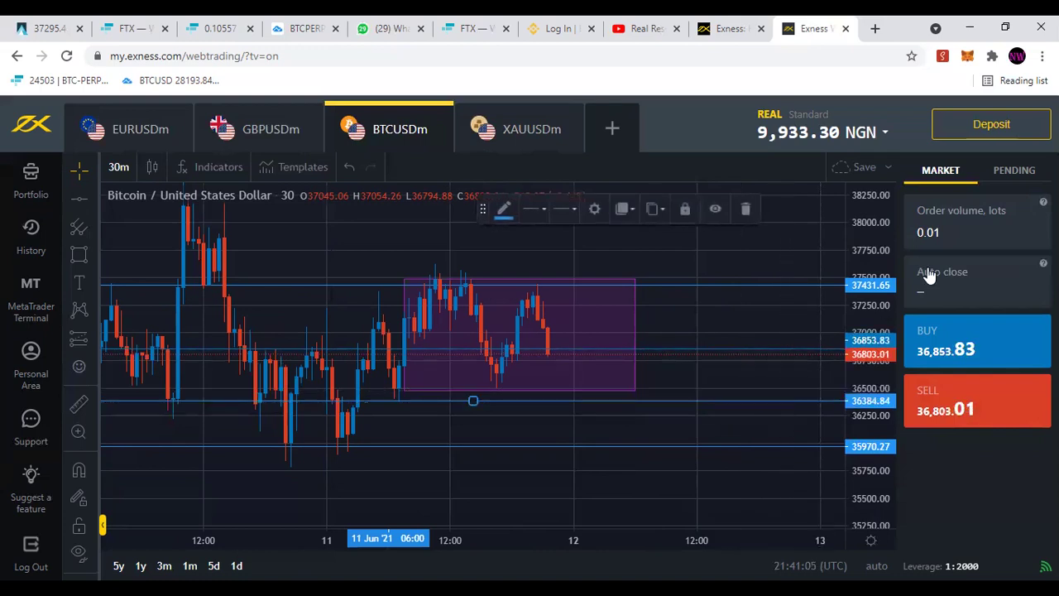
- Start a pending order, set its opening price to 36384.84, and place it as a 0.01-lot sell order
left_click(1015, 169)
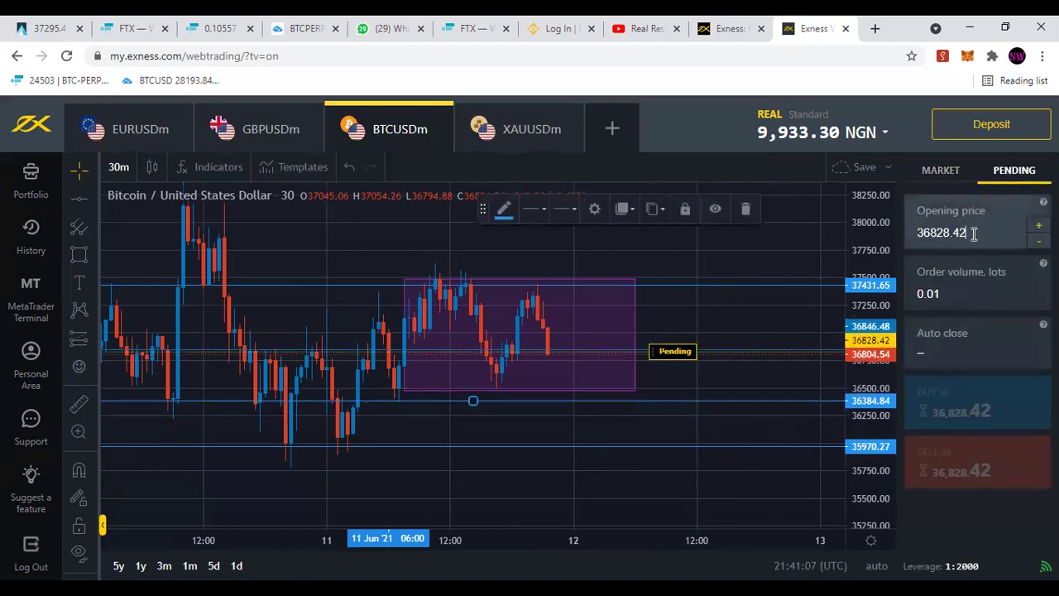
left_click(974, 234)
key("BackSpace")
key("BackSpace")
key("BackSpace")
key("BackSpace")
key("BackSpace")
key("BackSpace")
key("BackSpace")
key("BackSpace")
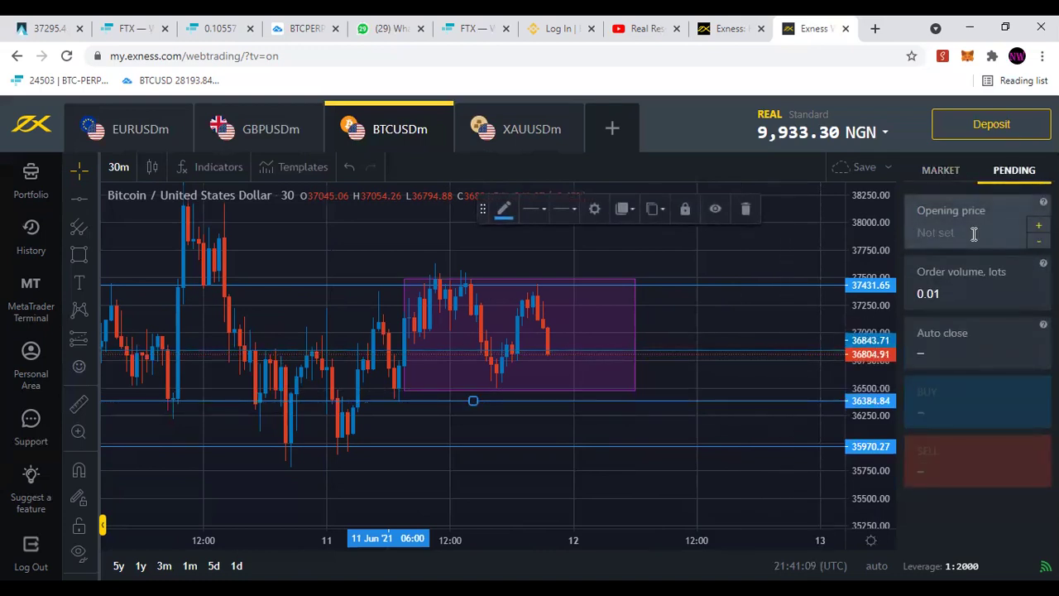
type("36384.84")
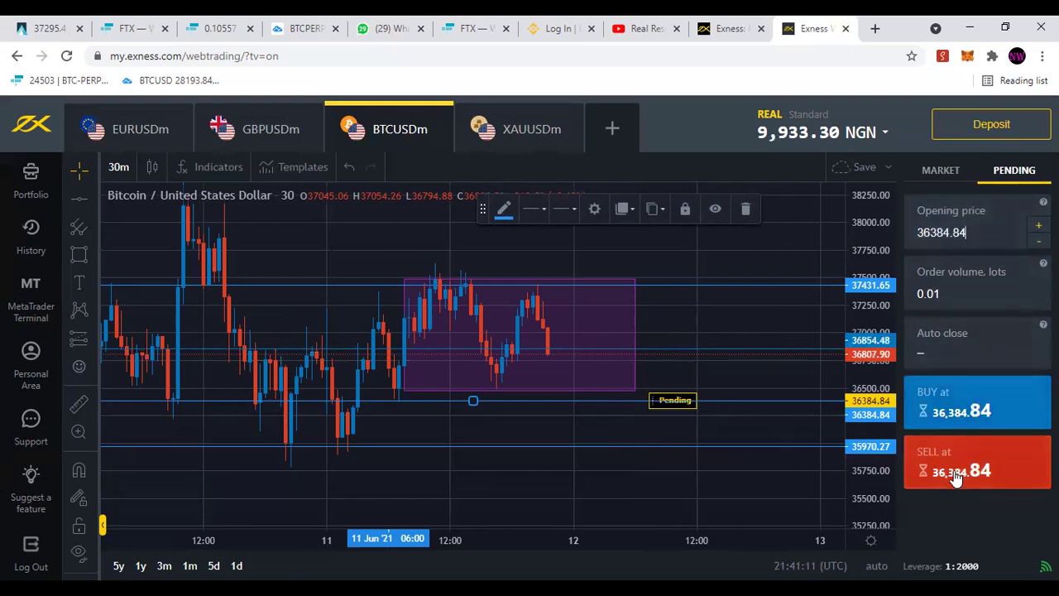
left_click(955, 476)
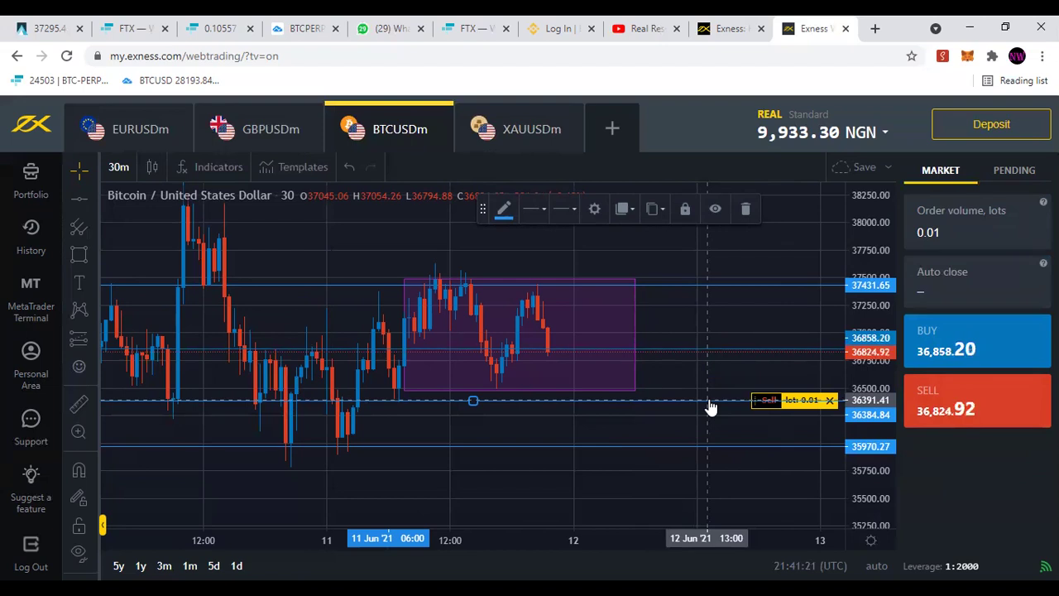
- Open the market order's take-profit and stop-loss settings
left_click(923, 294)
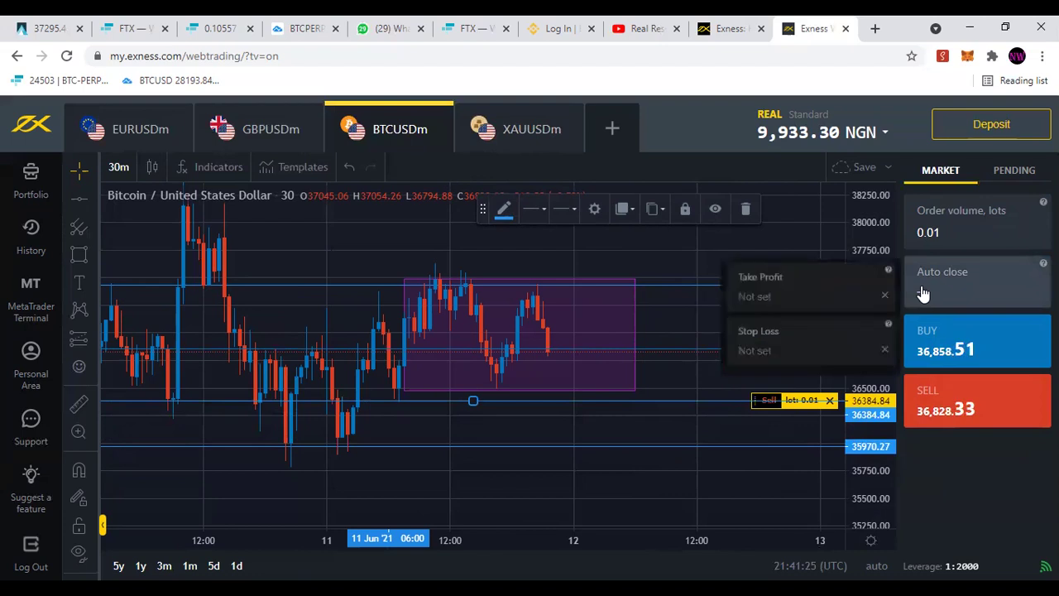